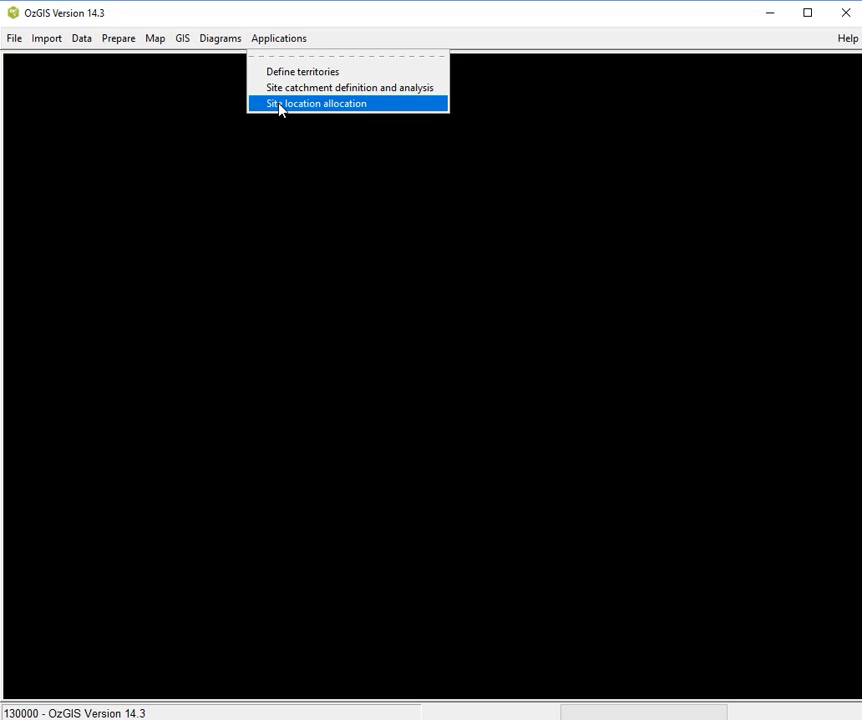
{"action": "left_click", "coordinate": [288, 204]}
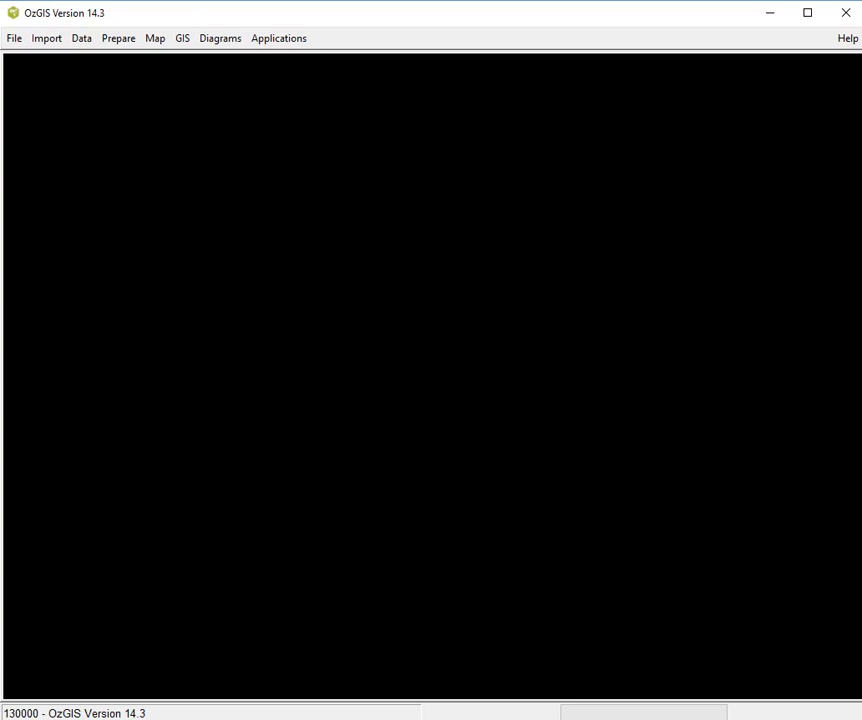
{"action": "left_click_drag", "start_coordinate": [861, 200], "coordinate": [462, 1]}
- Display a zones map using NSW_PostCodes2016Census.att from the NSWpostCodes folder with the geographic file SydneyPostCodes2016.geo
{"action": "left_click", "coordinate": [158, 40]}
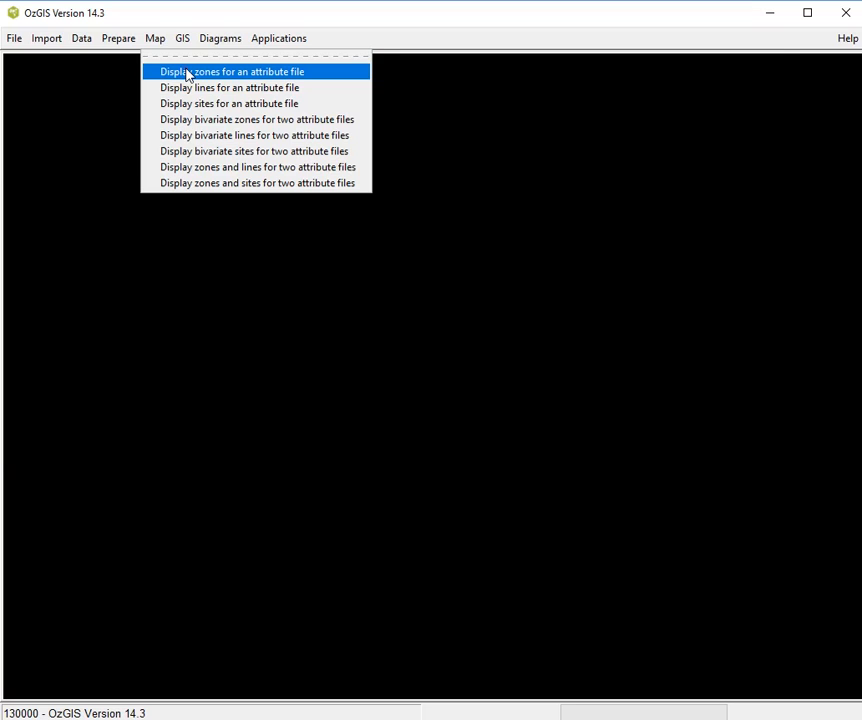
{"action": "left_click", "coordinate": [187, 75]}
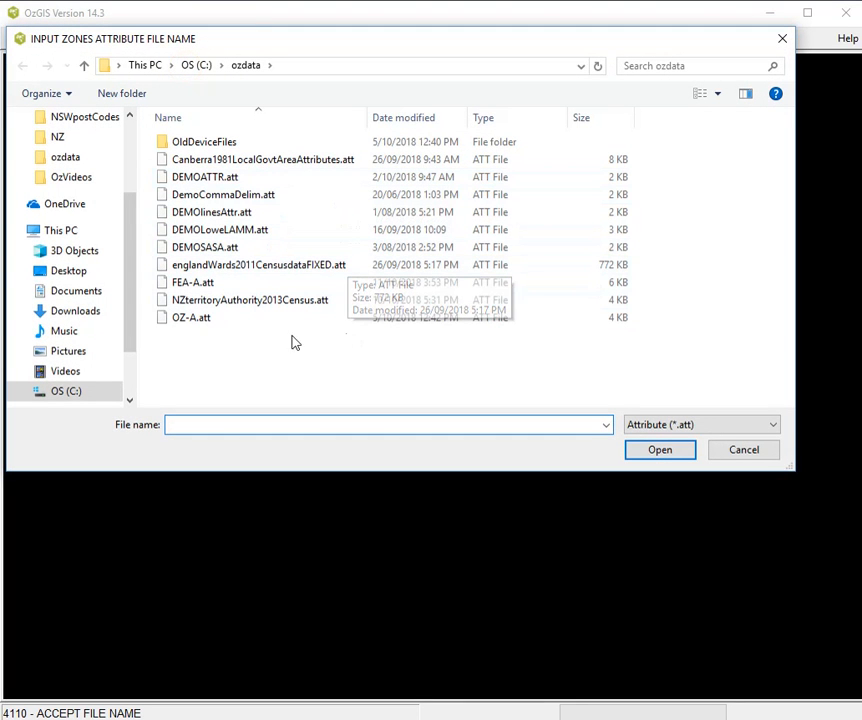
{"action": "left_click", "coordinate": [97, 119]}
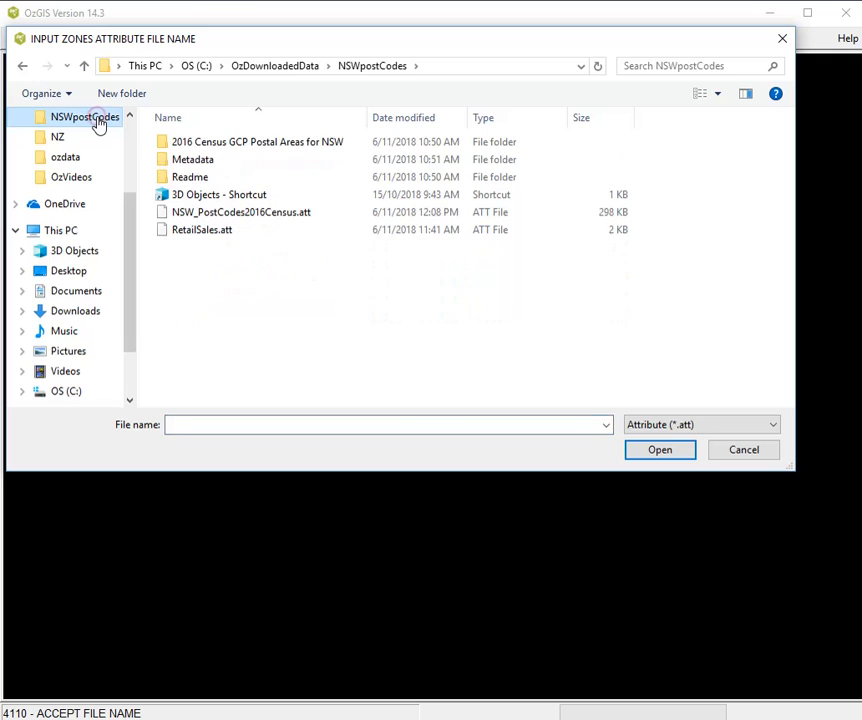
{"action": "double_click", "coordinate": [251, 218]}
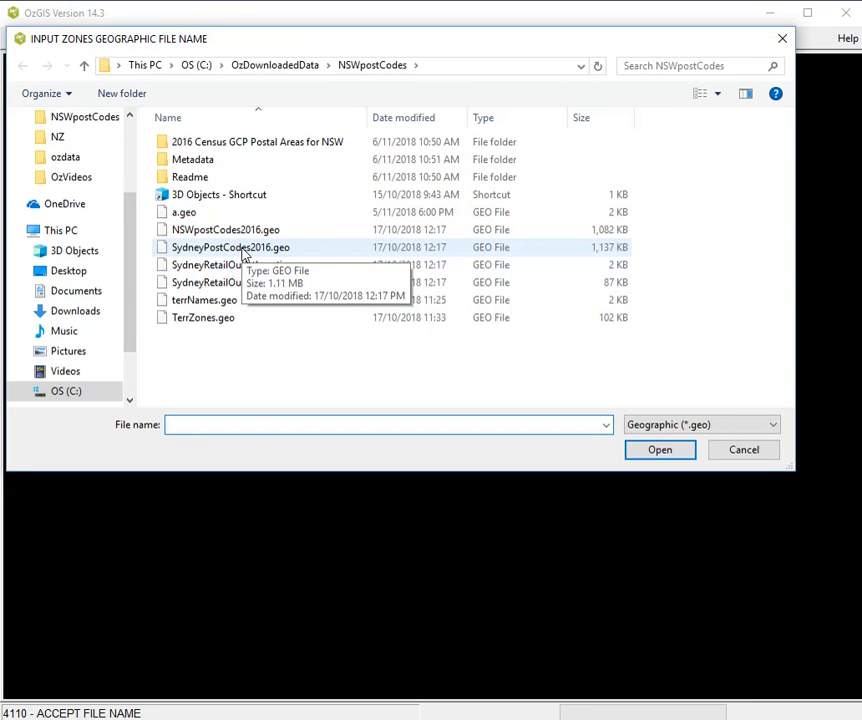
{"action": "double_click", "coordinate": [241, 254]}
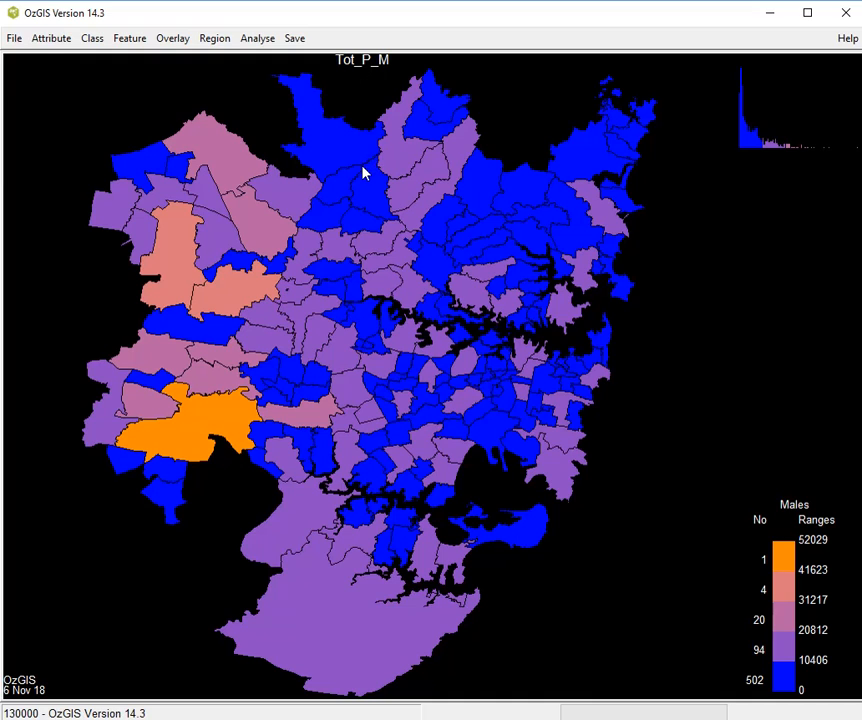
- Start selecting the display attribute by arithmetic expression and review the numbered list of available attributes down through the age groups
{"action": "left_click", "coordinate": [52, 40]}
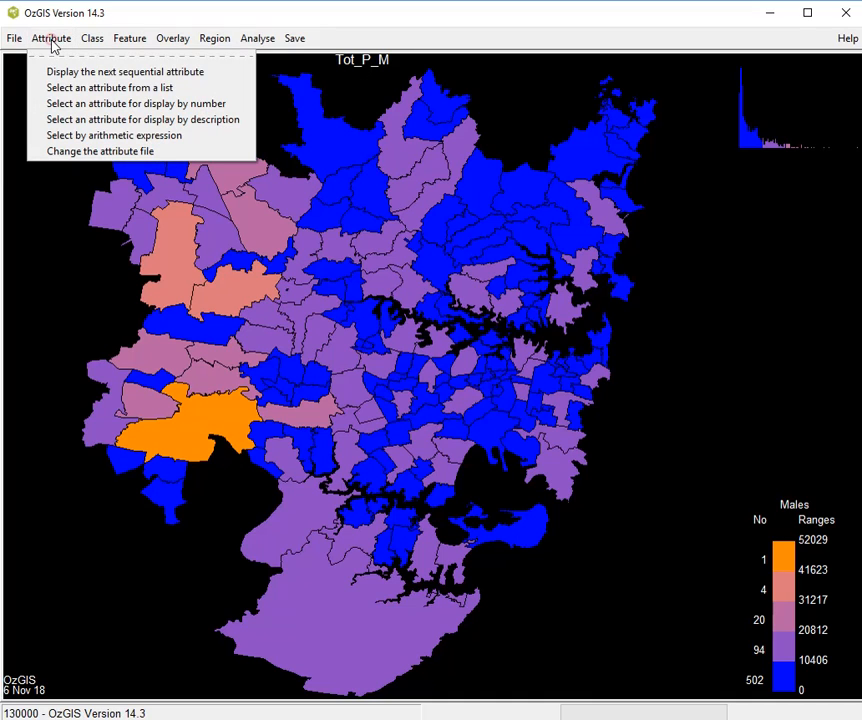
{"action": "left_click", "coordinate": [77, 141]}
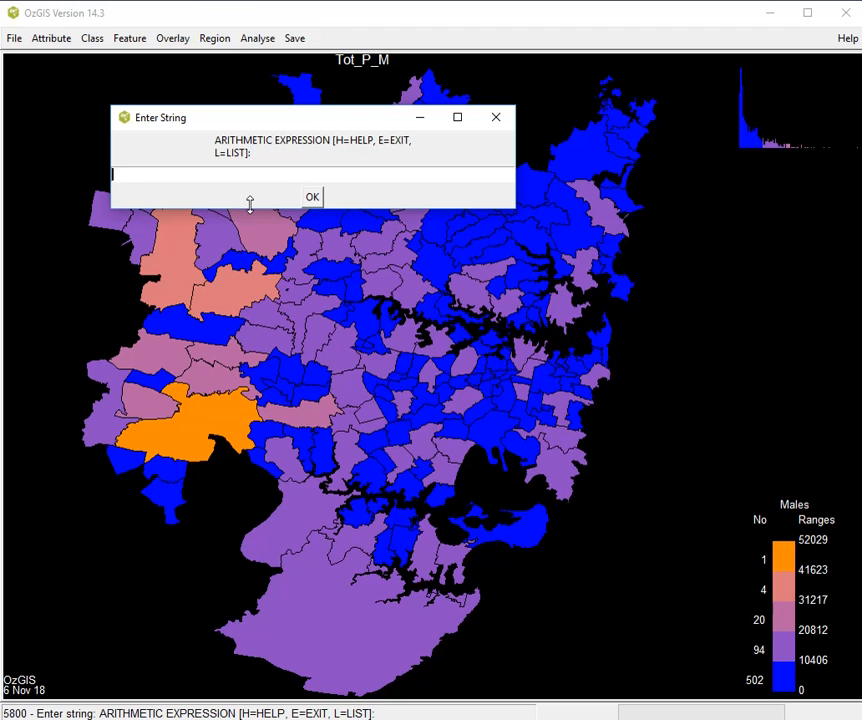
{"action": "type", "text": "l"}
{"action": "key", "text": "Return"}
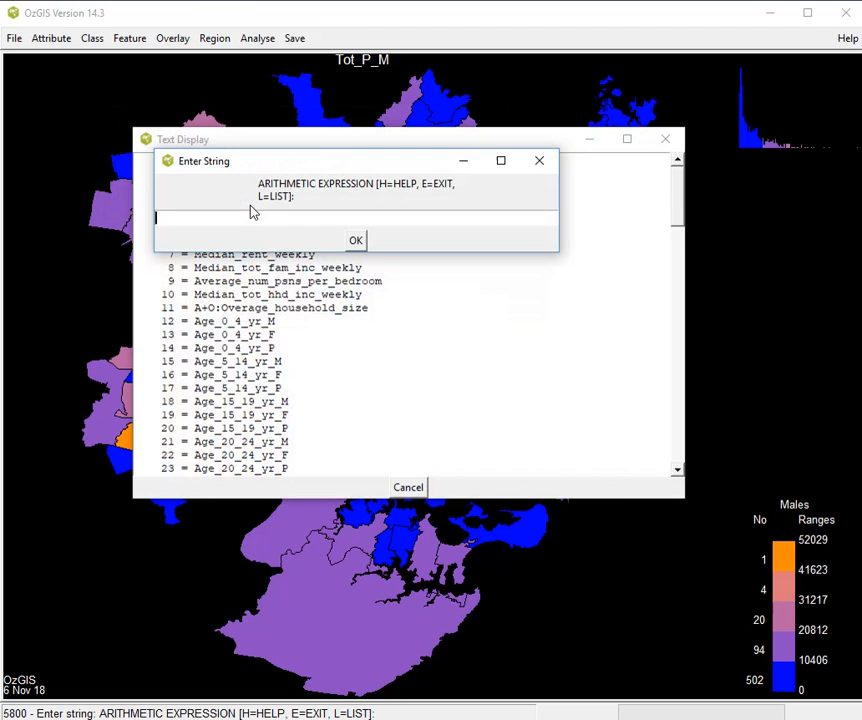
{"action": "left_click_drag", "start_coordinate": [314, 168], "coordinate": [309, 85]}
{"action": "left_click", "coordinate": [574, 152]}
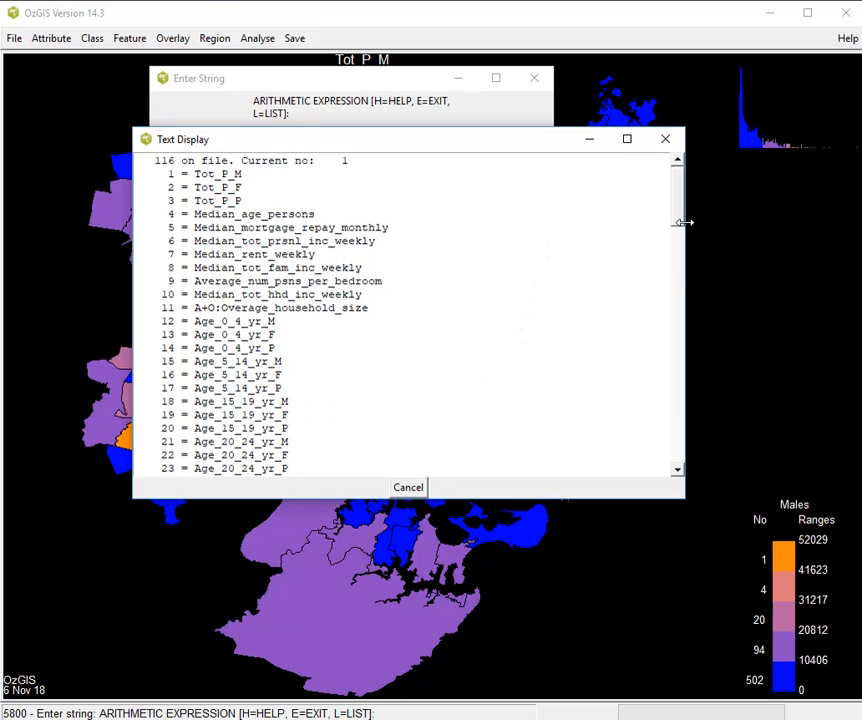
{"action": "left_click_drag", "start_coordinate": [677, 222], "coordinate": [677, 273]}
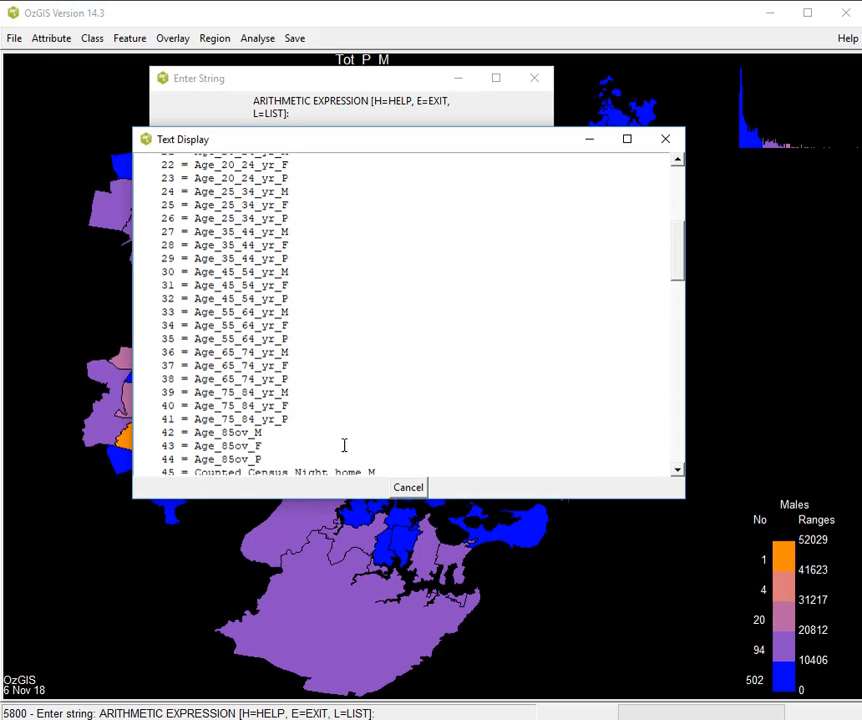
{"action": "left_click", "coordinate": [395, 486]}
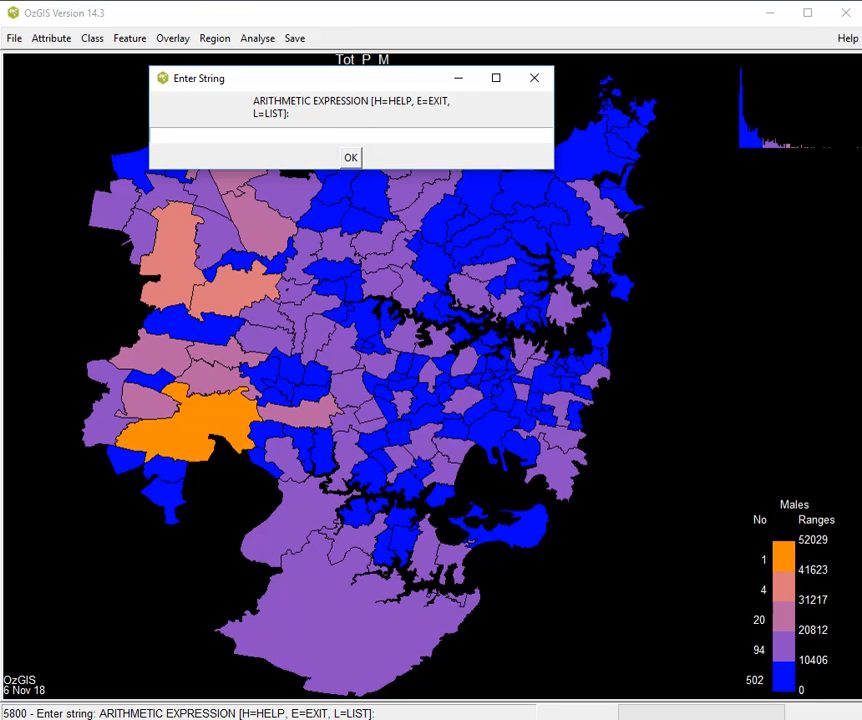
- Switch to the models file in Notepad and copy the weighted expression for women of child bearing age
{"action": "left_click_drag", "start_coordinate": [861, 212], "coordinate": [491, 221]}
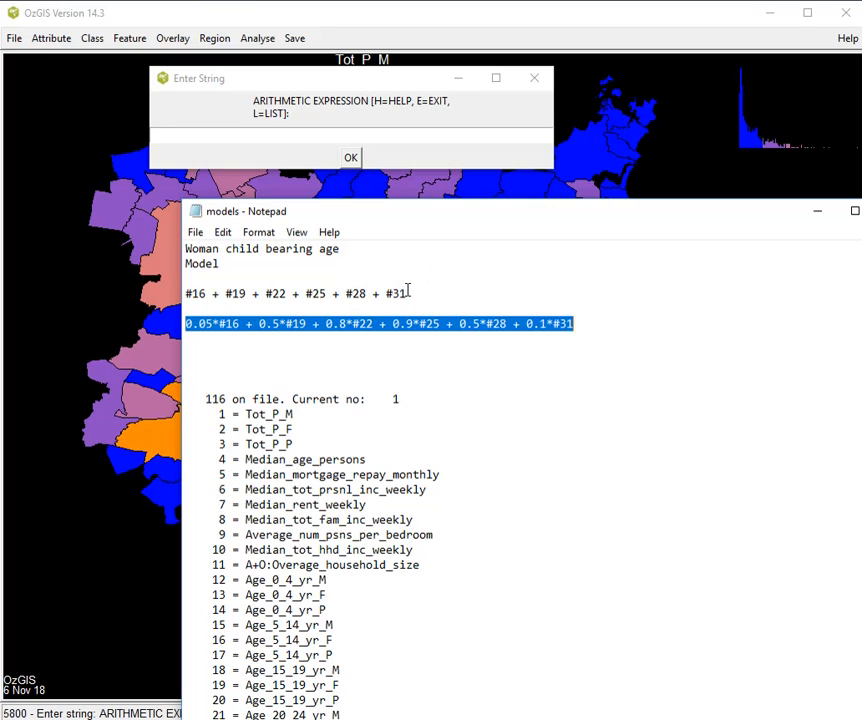
{"action": "left_click_drag", "start_coordinate": [407, 291], "coordinate": [176, 291]}
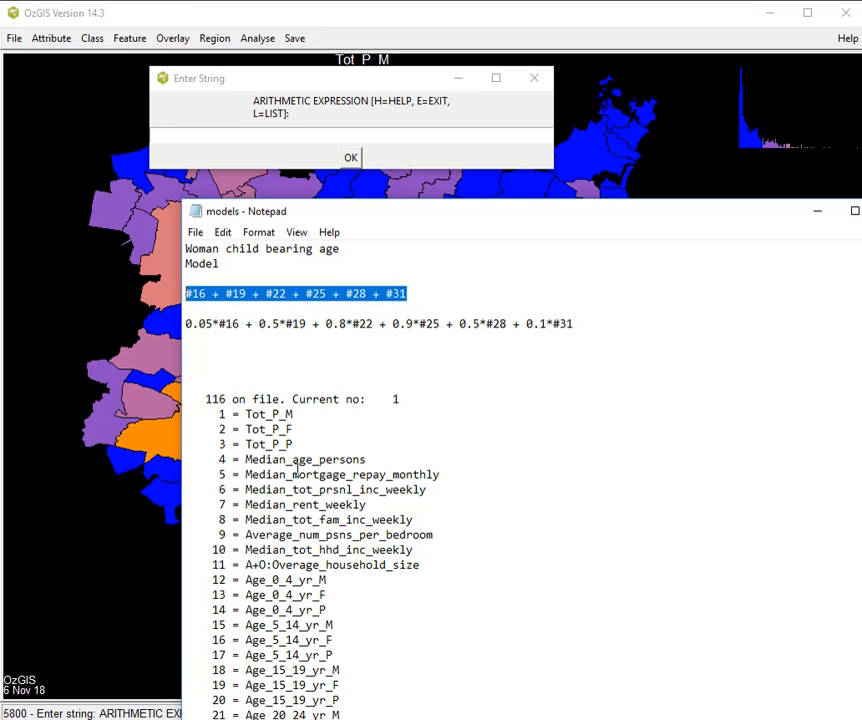
{"action": "left_click", "coordinate": [407, 293]}
{"action": "left_click_drag", "start_coordinate": [407, 293], "coordinate": [184, 293]}
{"action": "left_click_drag", "start_coordinate": [573, 324], "coordinate": [180, 325]}
{"action": "key", "text": "ctrl+c"}
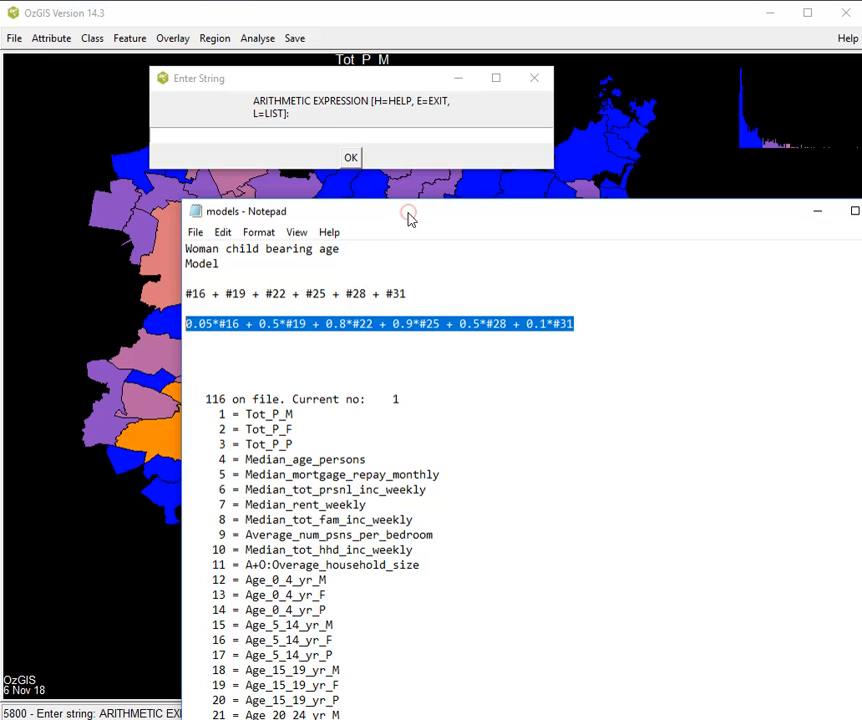
{"action": "left_click_drag", "start_coordinate": [409, 219], "coordinate": [861, 330]}
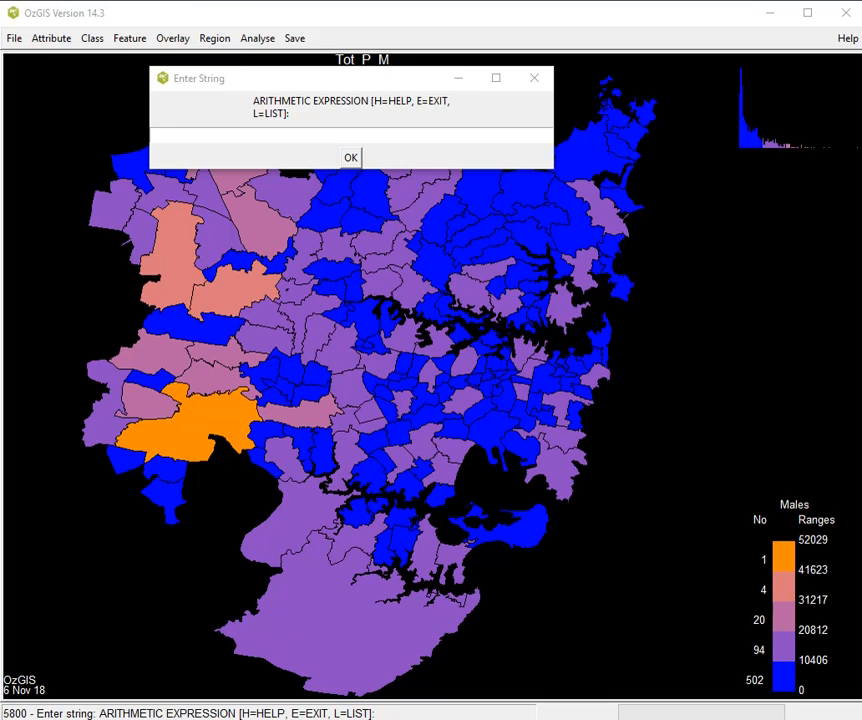
- Enter 0.05*#16 + 0.5*#19 + 0.8*#22 + 0.9*#25 + 0.5*#28 + 0.1*#31 as the arithmetic expression
{"action": "left_click", "coordinate": [443, 139]}
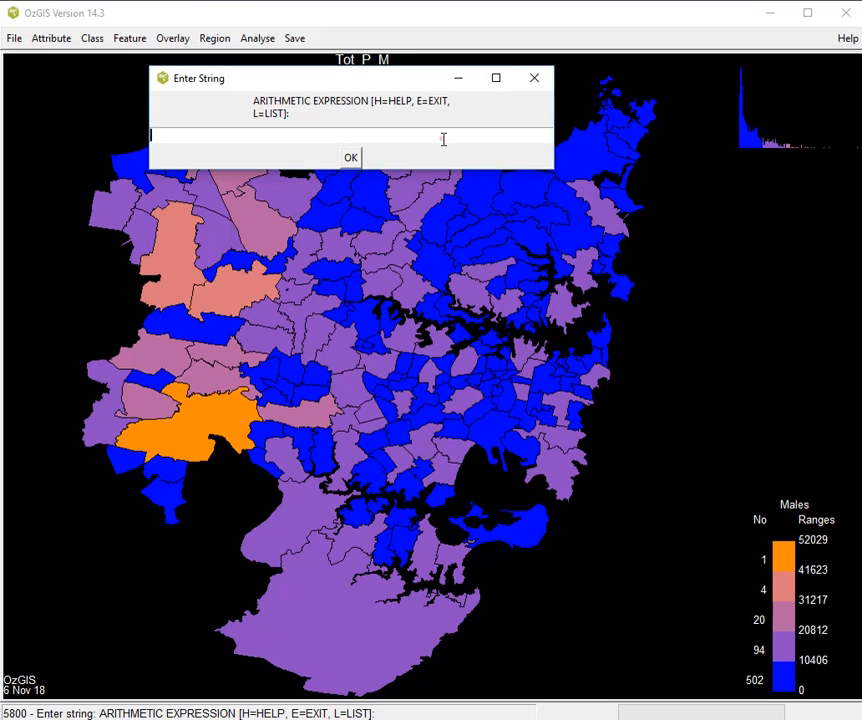
{"action": "key", "text": "ctrl+v"}
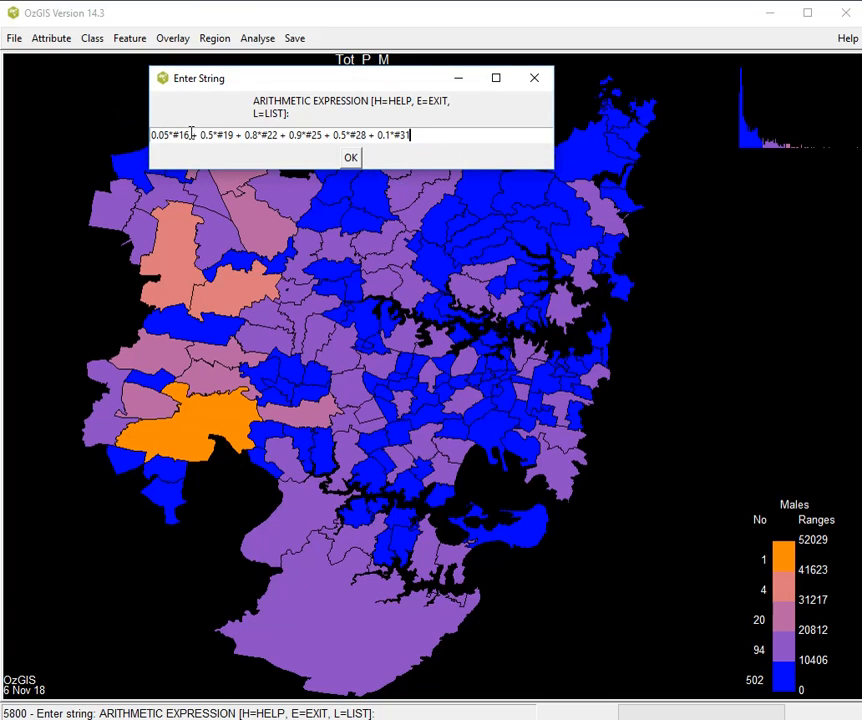
{"action": "left_click", "coordinate": [350, 160]}
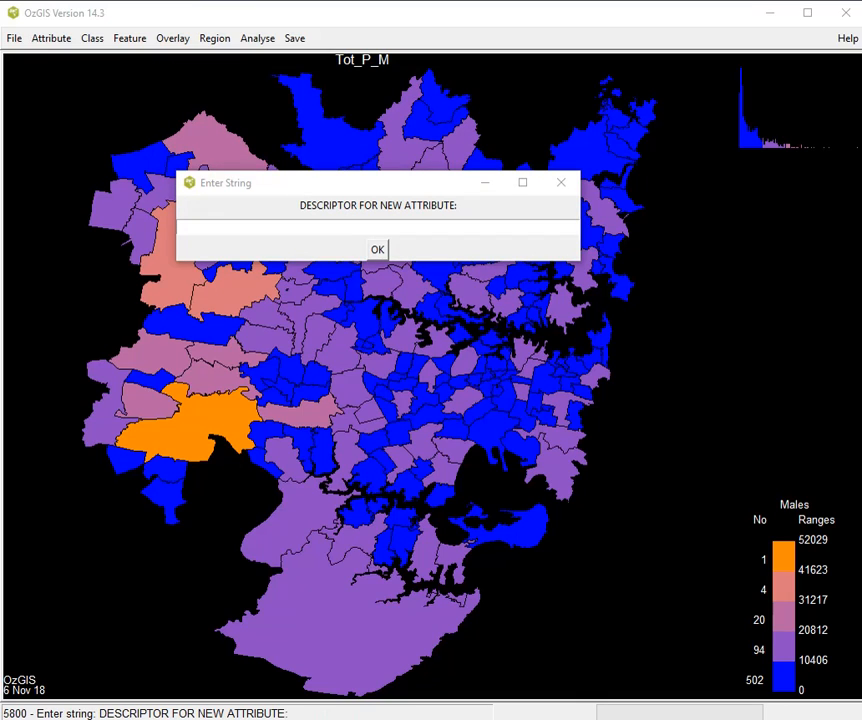
- Map the new attribute with the descriptor "Woman child bearing age" and the units "Model", and exit the map display
{"action": "left_click", "coordinate": [447, 226]}
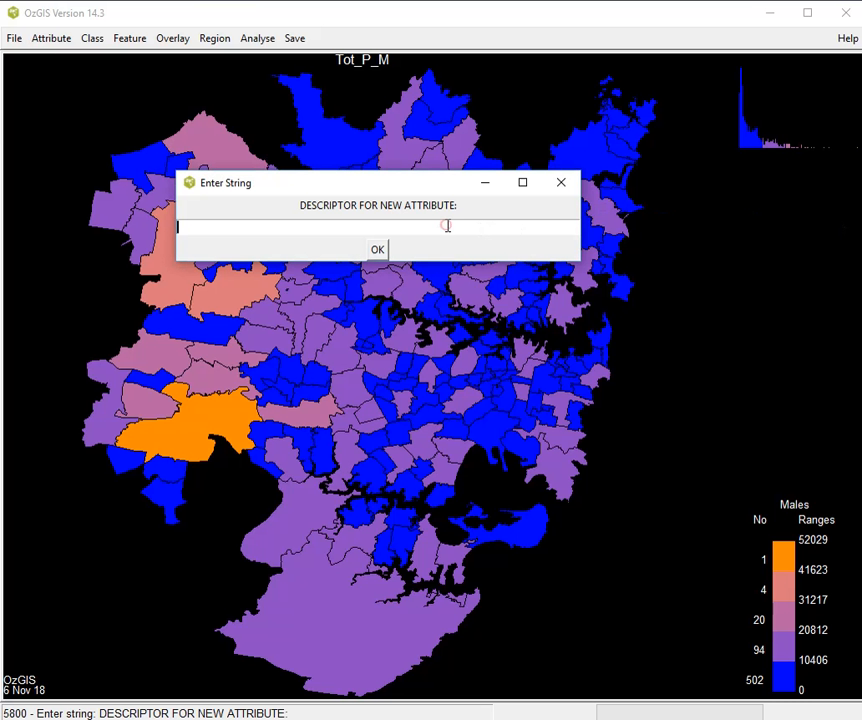
{"action": "type", "text": "Woman child bearing age"}
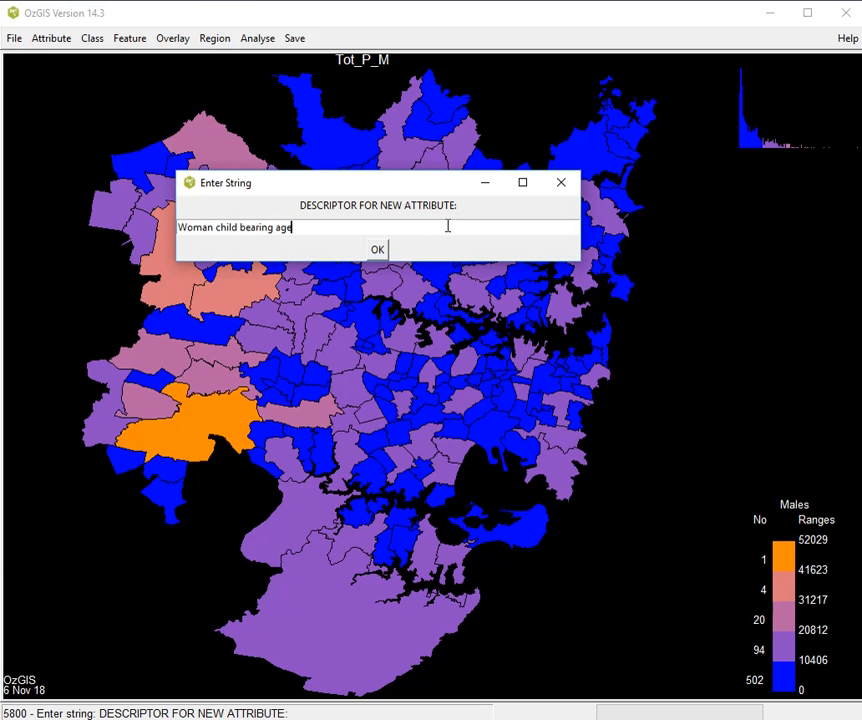
{"action": "left_click", "coordinate": [378, 249]}
{"action": "left_click", "coordinate": [288, 250]}
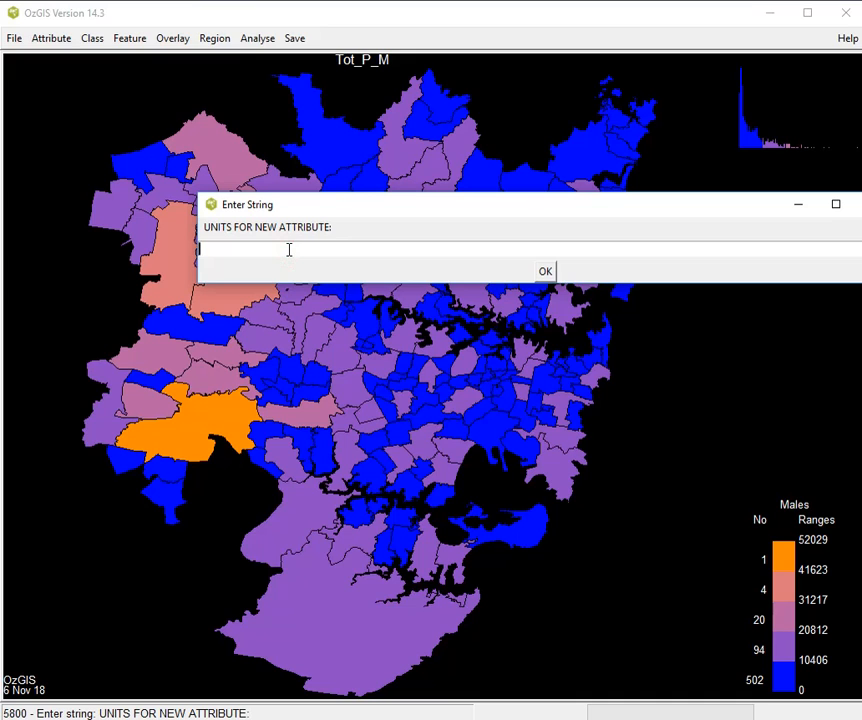
{"action": "type", "text": "Model"}
{"action": "left_click", "coordinate": [550, 271]}
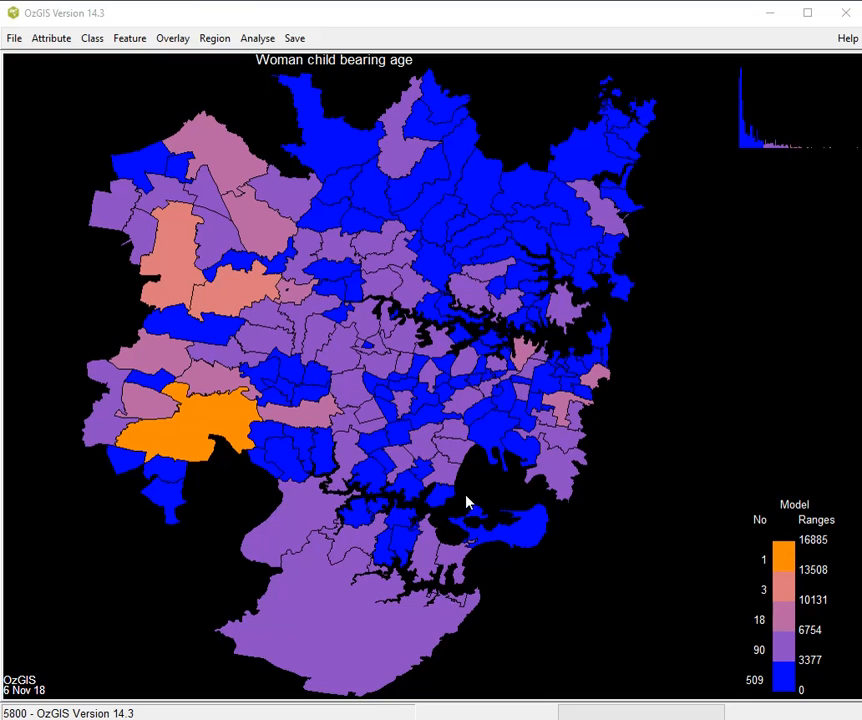
{"action": "left_click", "coordinate": [10, 40]}
{"action": "left_click", "coordinate": [33, 75]}
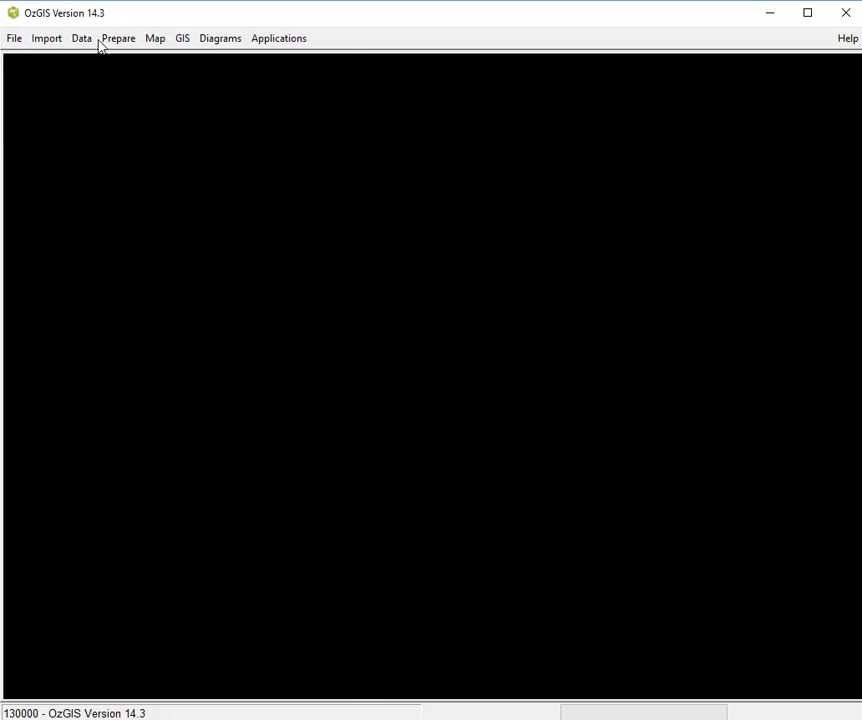
{"action": "left_click", "coordinate": [116, 38]}
{"action": "left_click", "coordinate": [137, 90]}
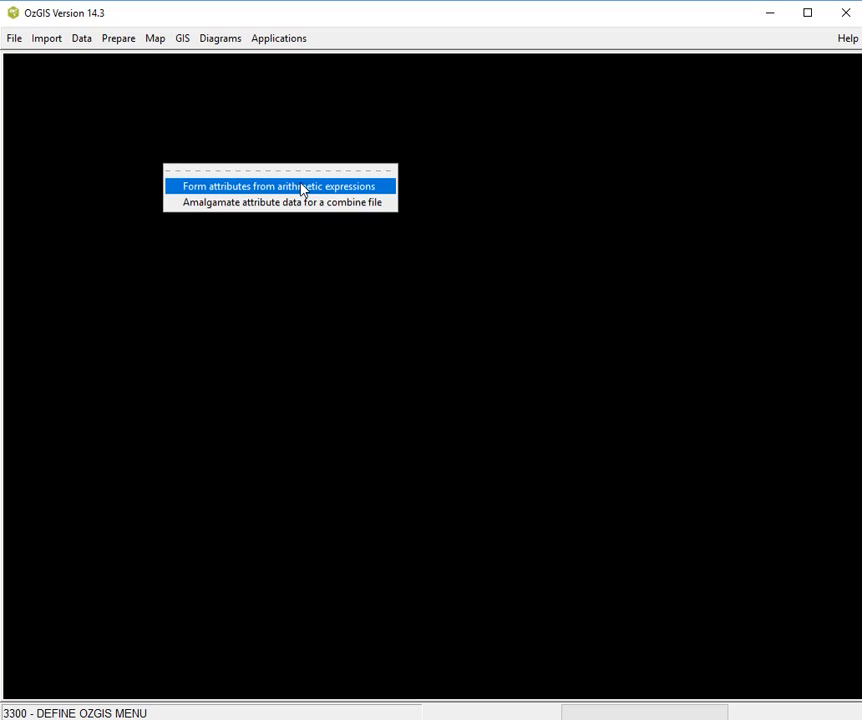
{"action": "left_click", "coordinate": [296, 139]}
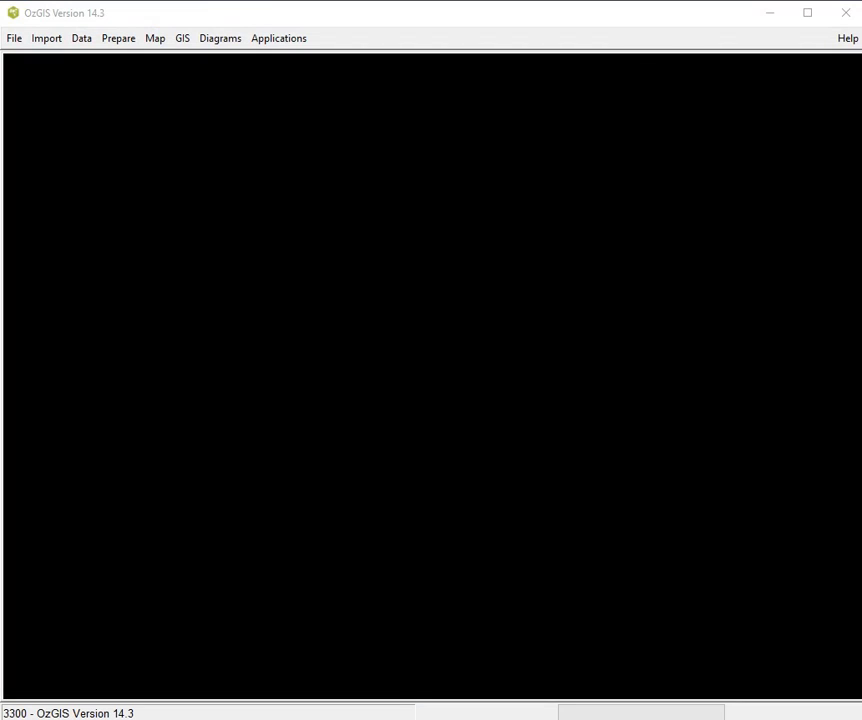
- Review the average daily sales by postcode in the RetailSales.csv spreadsheet and close it
{"action": "left_click_drag", "start_coordinate": [861, 175], "coordinate": [340, 80]}
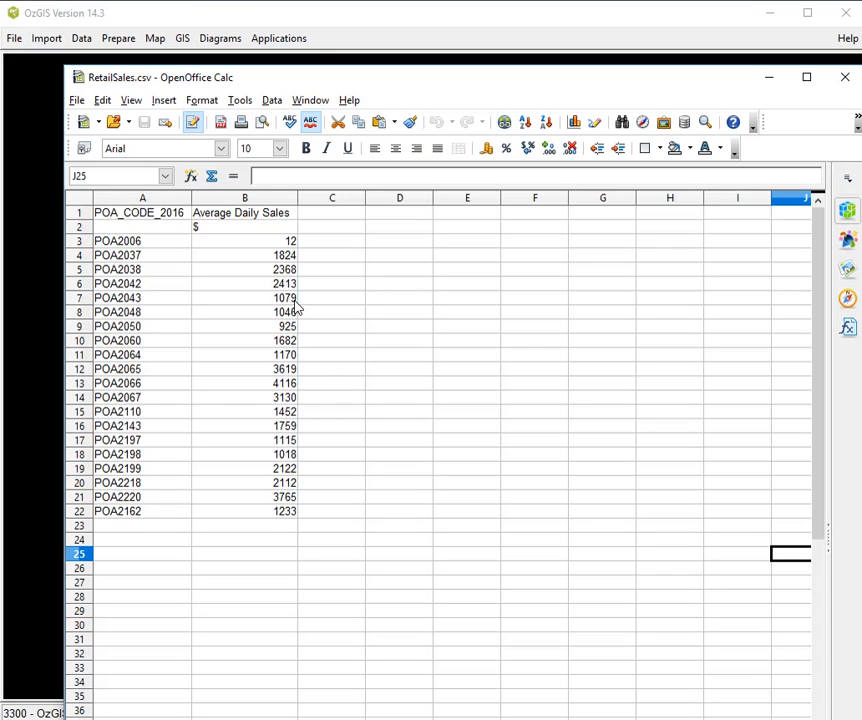
{"action": "left_click", "coordinate": [841, 80]}
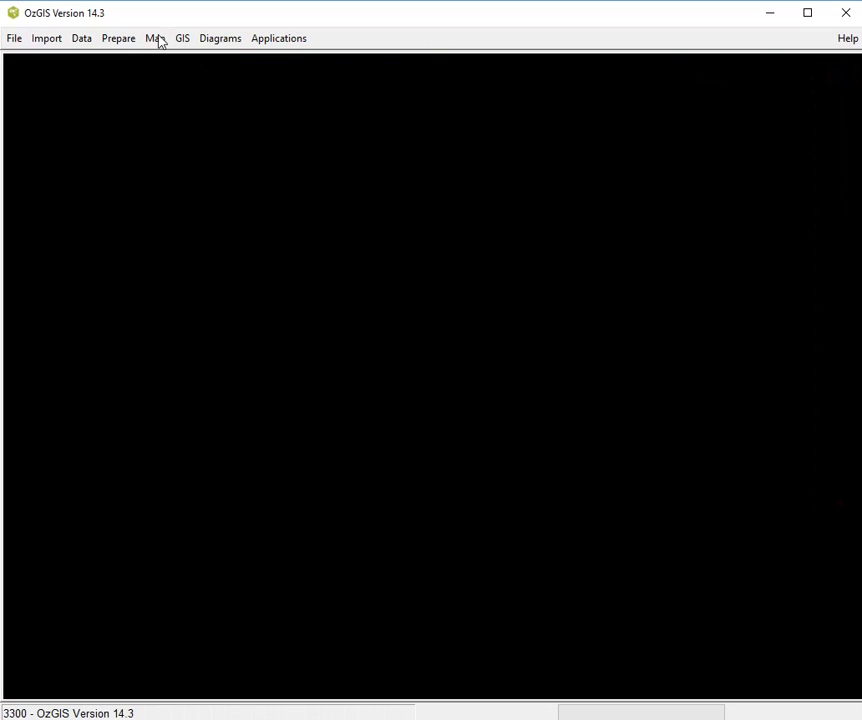
- Change the device file to C256BV1.dev from the ozdata folder
{"action": "left_click", "coordinate": [87, 41]}
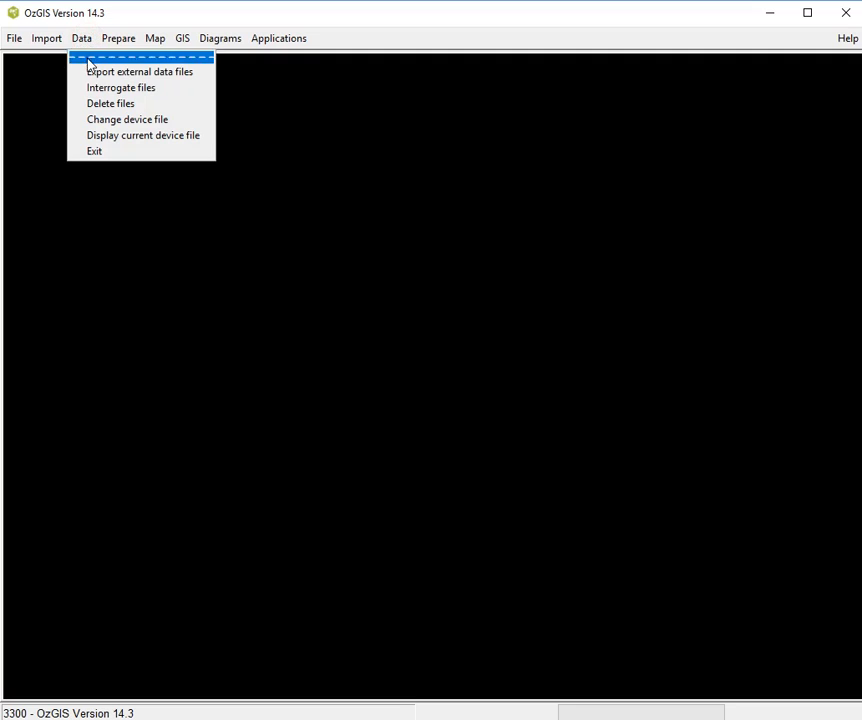
{"action": "left_click", "coordinate": [95, 120]}
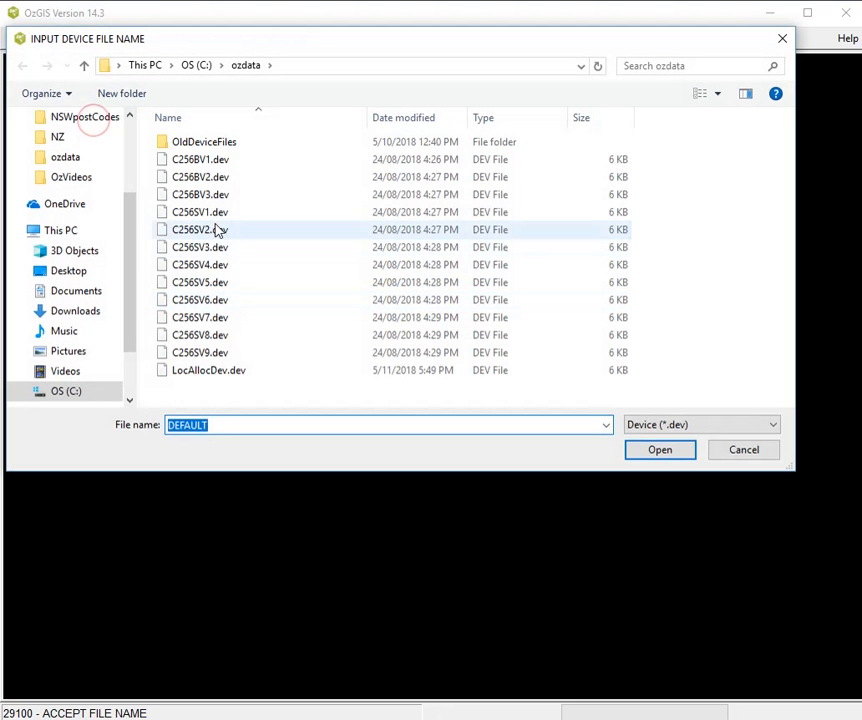
{"action": "double_click", "coordinate": [216, 163]}
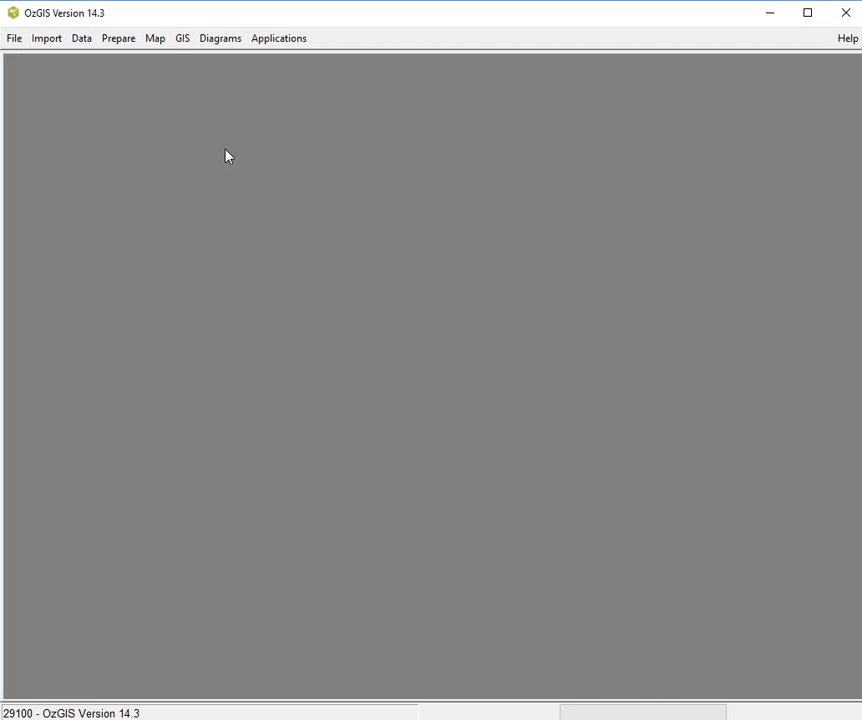
- Display bivariate zones with RetailSales.att as primary and NSW_PostCodes2016Census.att as secondary attribute file, using the SydneyPostCodes2016.geo geographic file
{"action": "left_click", "coordinate": [157, 39]}
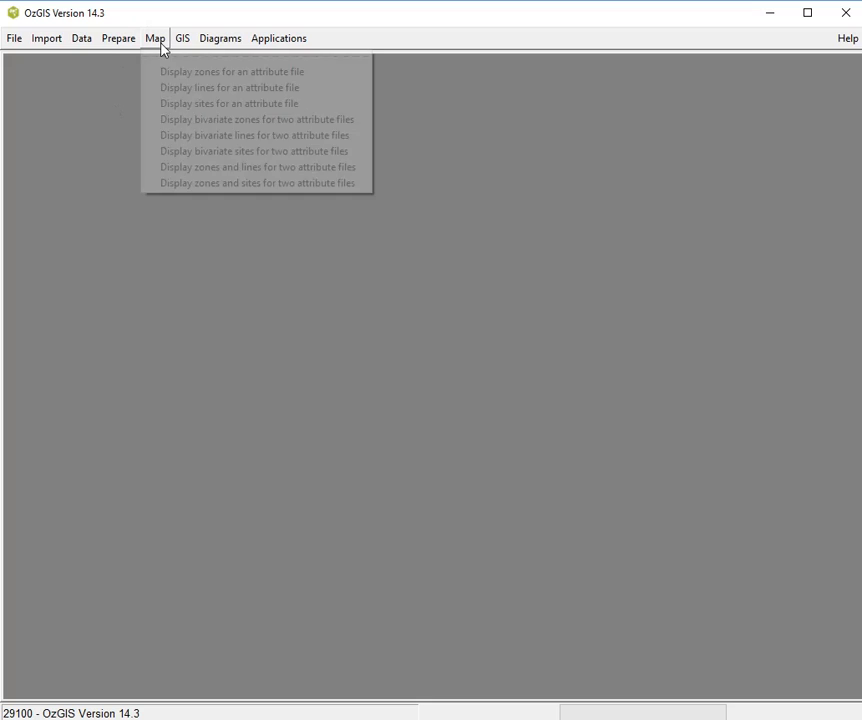
{"action": "left_click", "coordinate": [186, 120]}
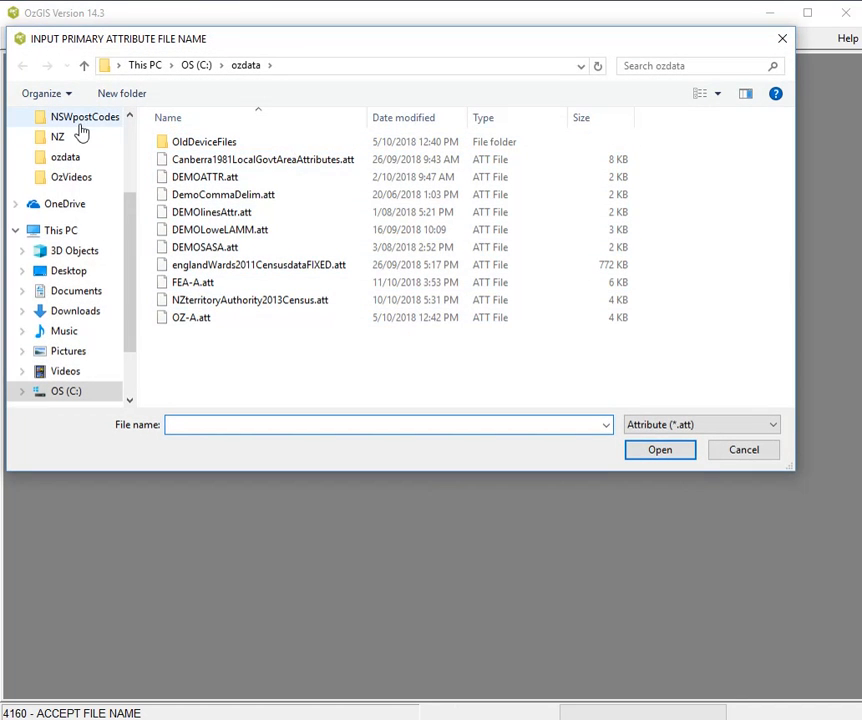
{"action": "left_click", "coordinate": [84, 118]}
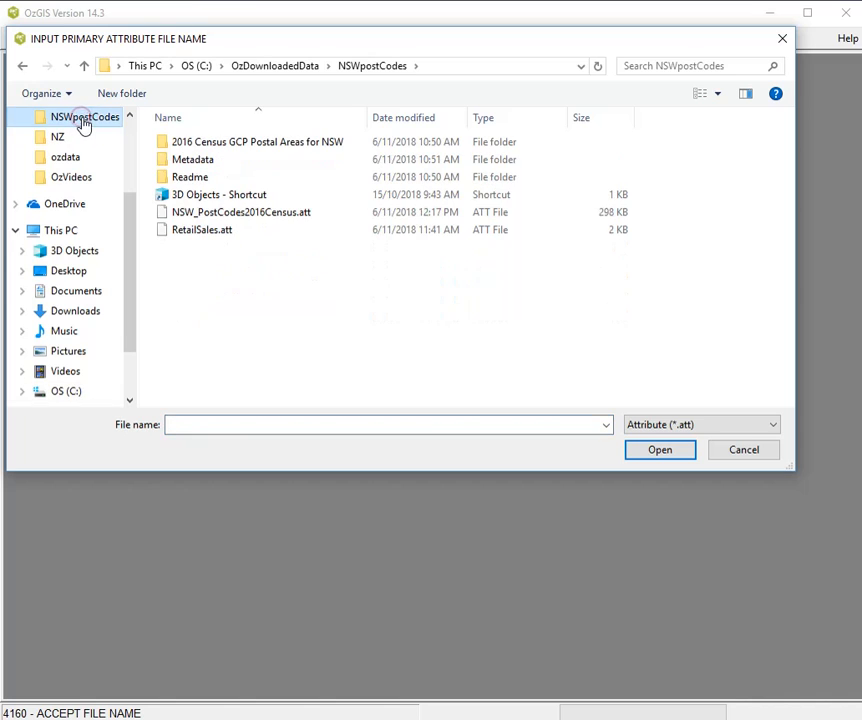
{"action": "double_click", "coordinate": [215, 232]}
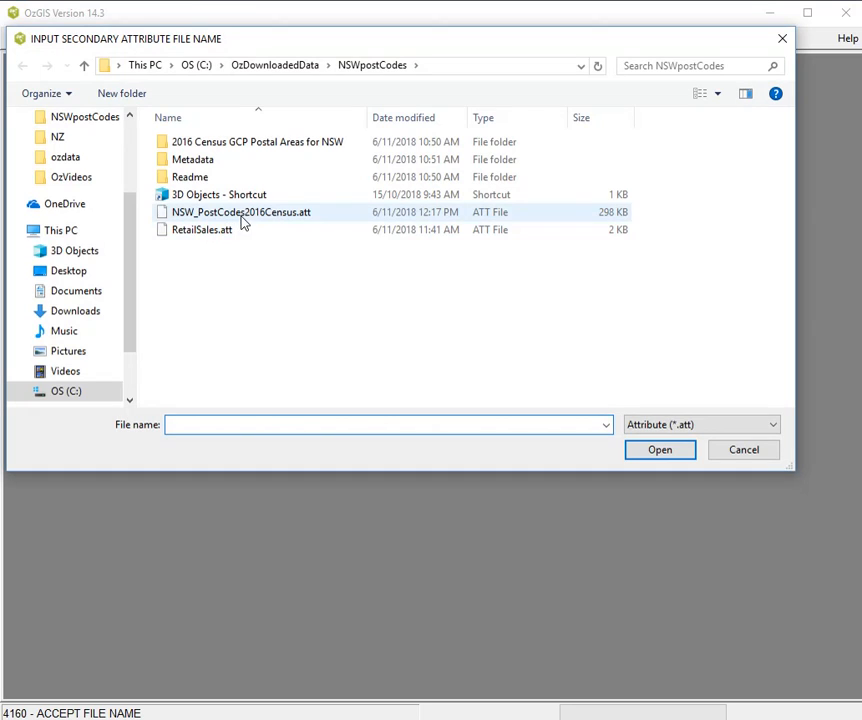
{"action": "double_click", "coordinate": [241, 213]}
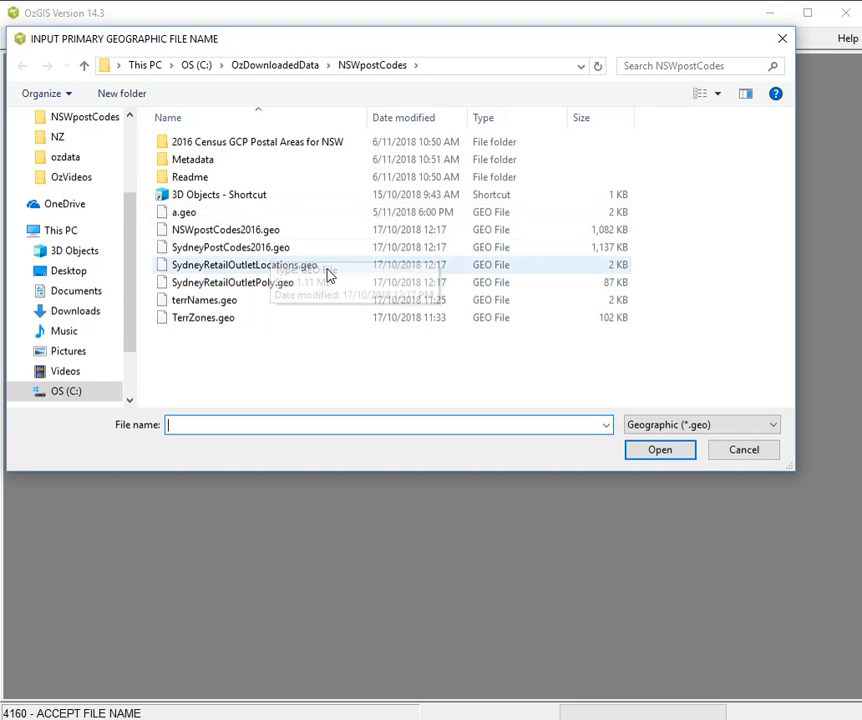
{"action": "double_click", "coordinate": [218, 247]}
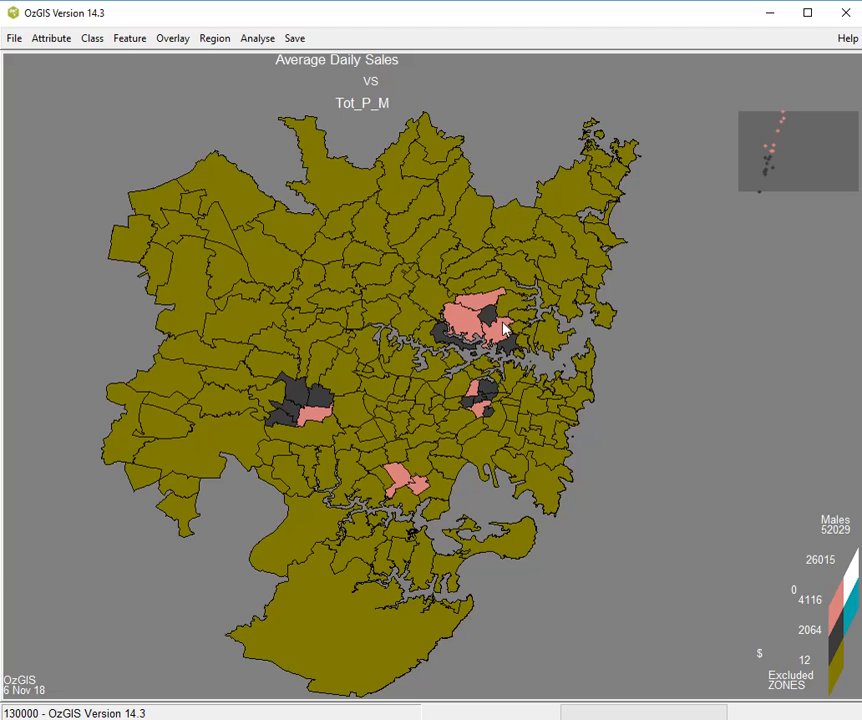
- Review the attribute statistics for the regression of average daily sales on Tot_P_M, and close the report
{"action": "left_click", "coordinate": [268, 42]}
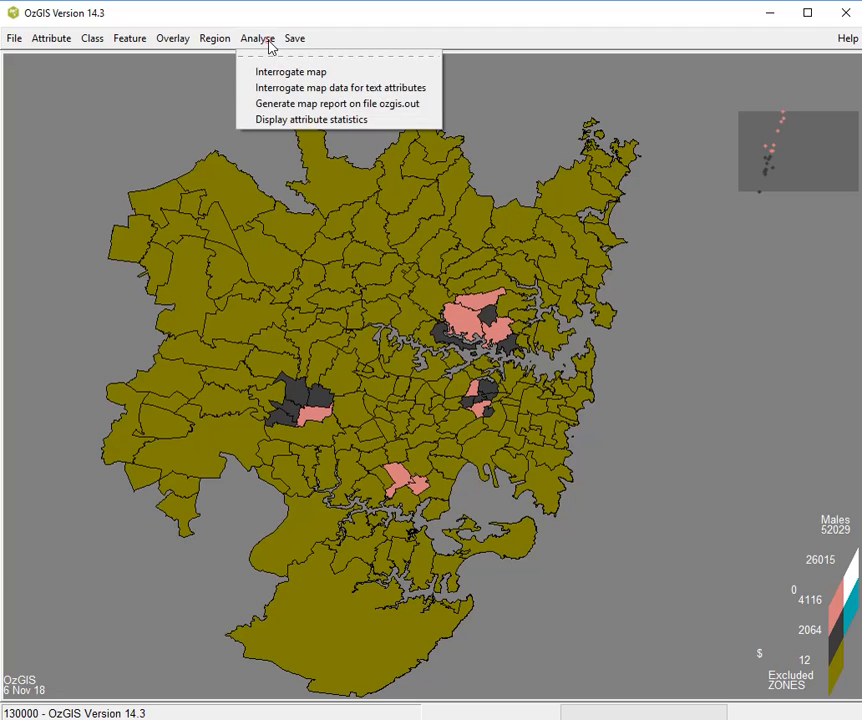
{"action": "left_click", "coordinate": [279, 120]}
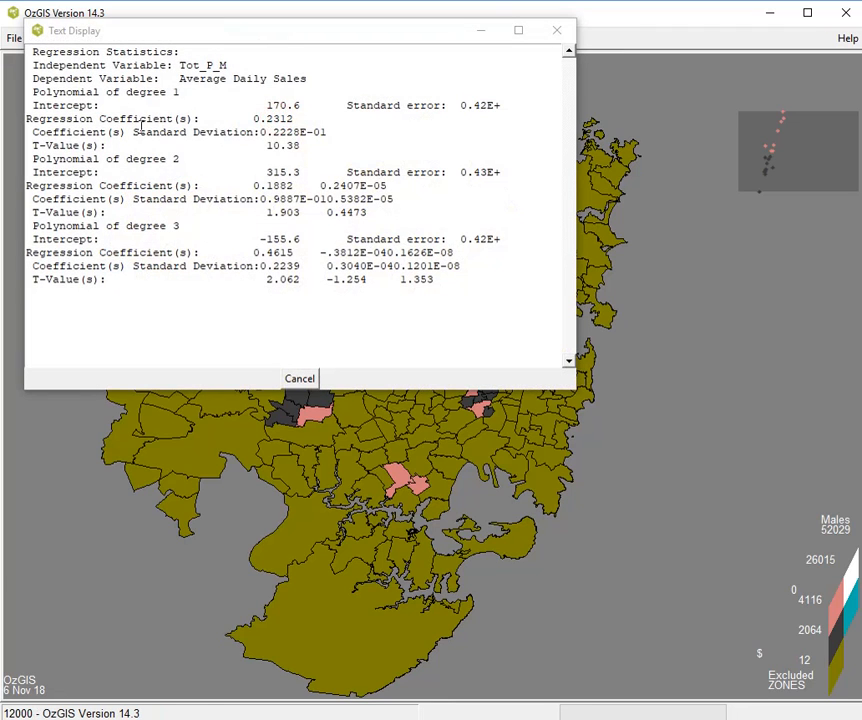
{"action": "left_click", "coordinate": [558, 31]}
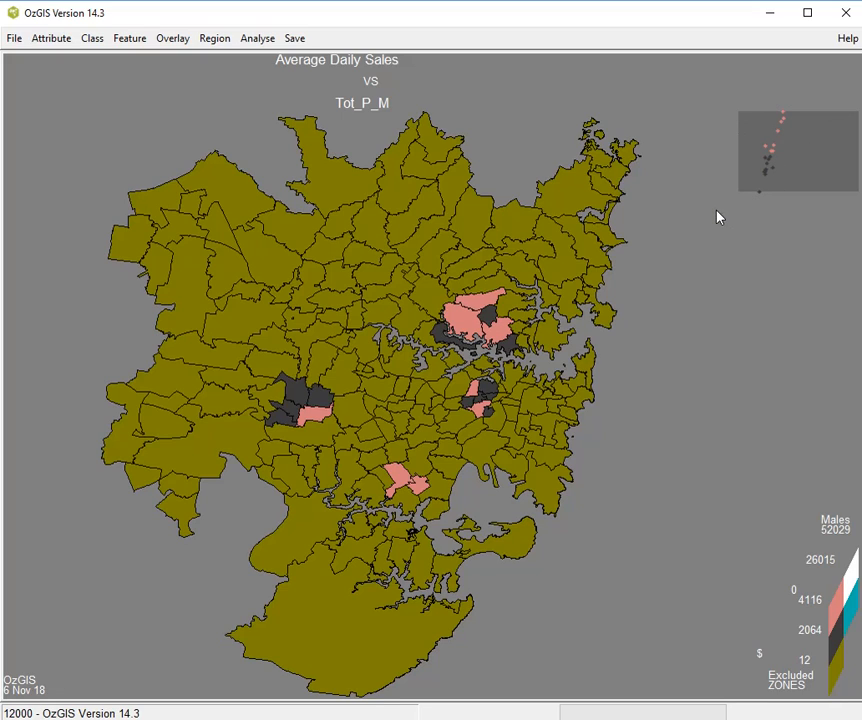
- Change the secondary attribute of the bivariate map to Median_tot_hhd_inc_weekly from the attribute list
{"action": "left_click", "coordinate": [38, 38]}
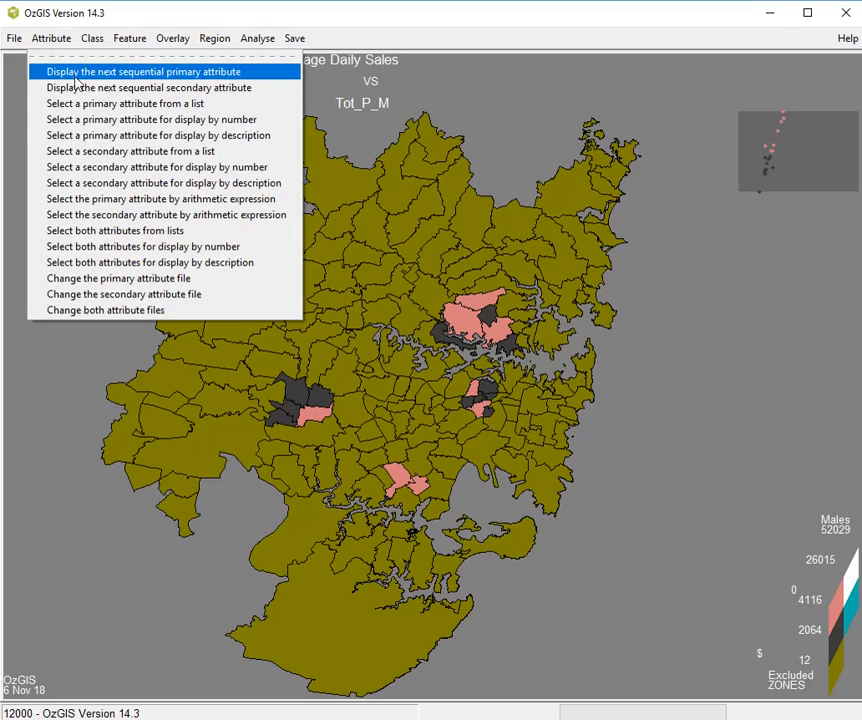
{"action": "left_click", "coordinate": [96, 151]}
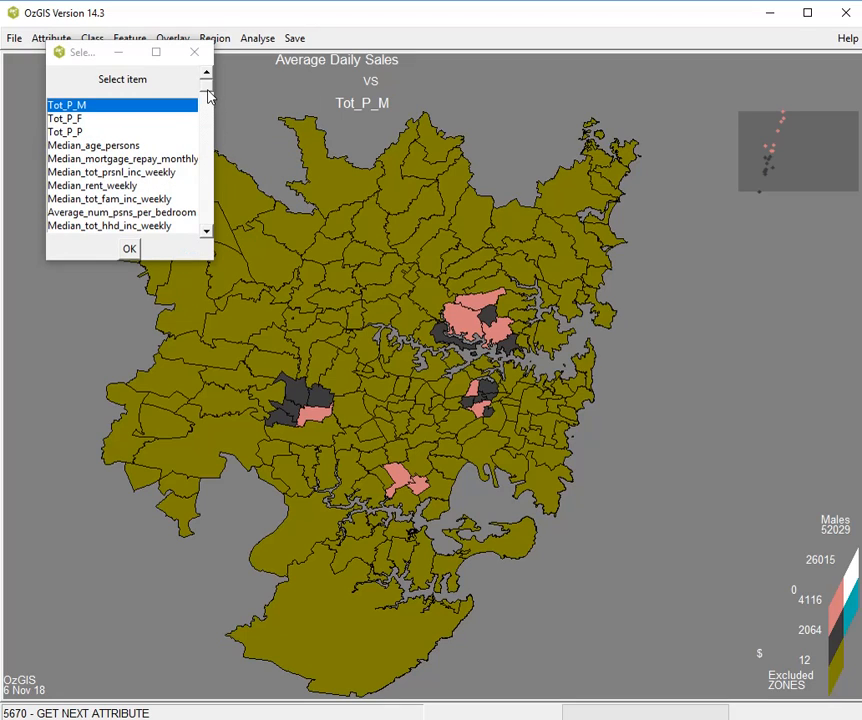
{"action": "left_click", "coordinate": [208, 90]}
{"action": "left_click_drag", "start_coordinate": [207, 90], "coordinate": [207, 97]}
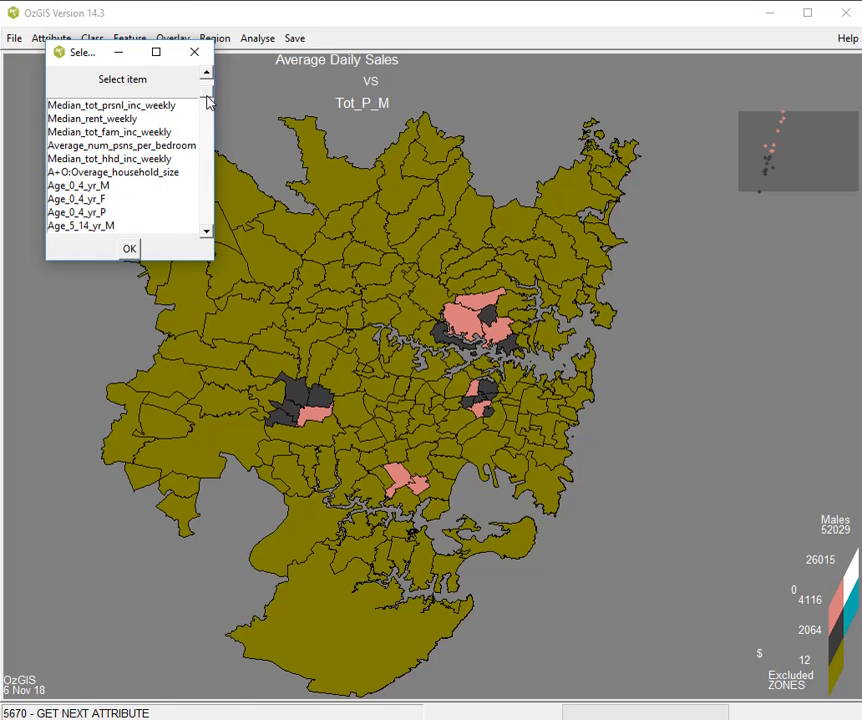
{"action": "double_click", "coordinate": [131, 157]}
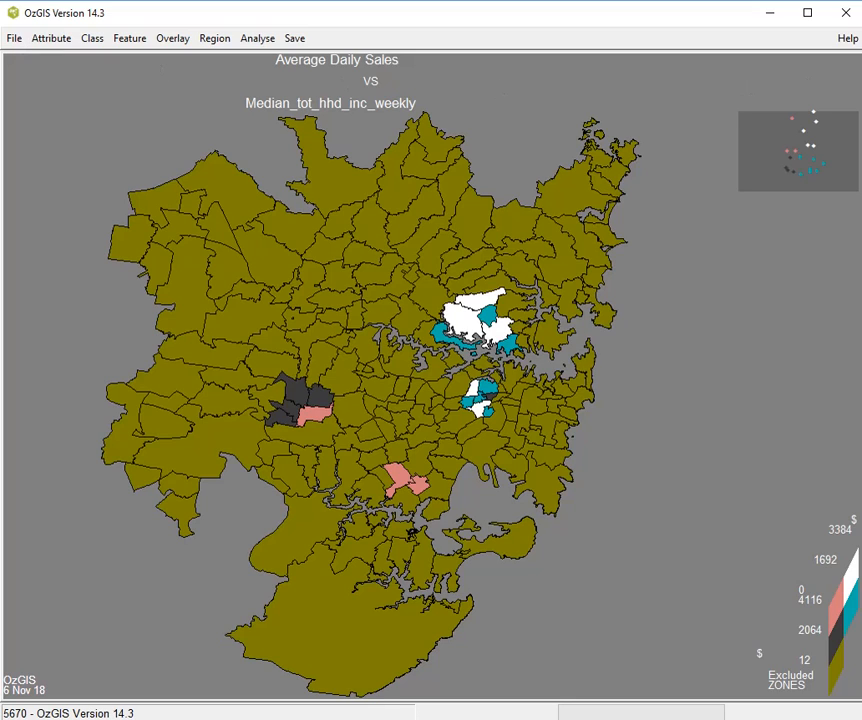
- Bring the SydneyRetailOutletLocations document in WordPad into view, review the store coordinates, and move it off the map
{"action": "left_click_drag", "start_coordinate": [861, 300], "coordinate": [861, 520]}
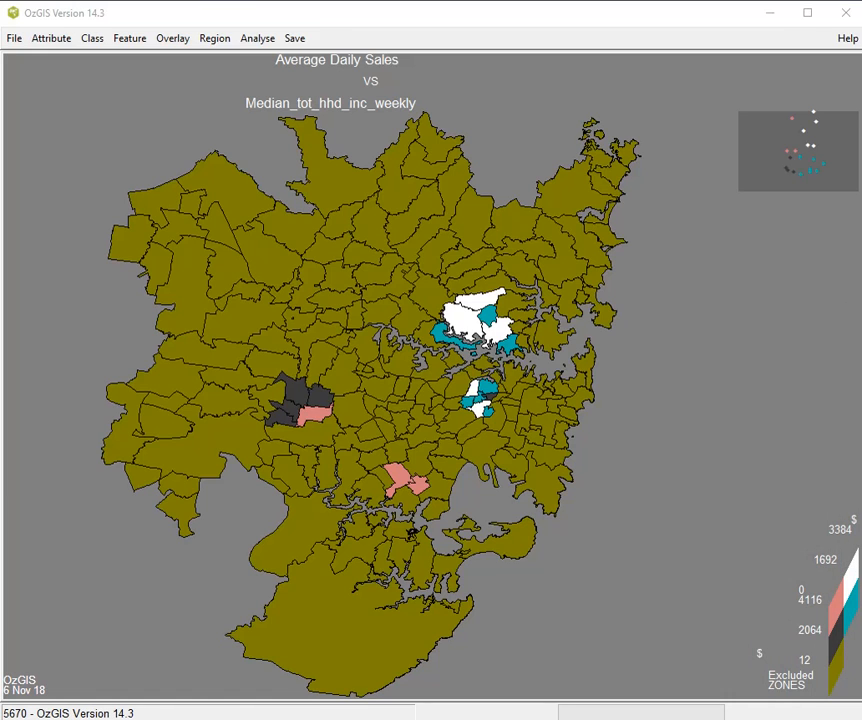
{"action": "left_click_drag", "start_coordinate": [861, 190], "coordinate": [470, 63]}
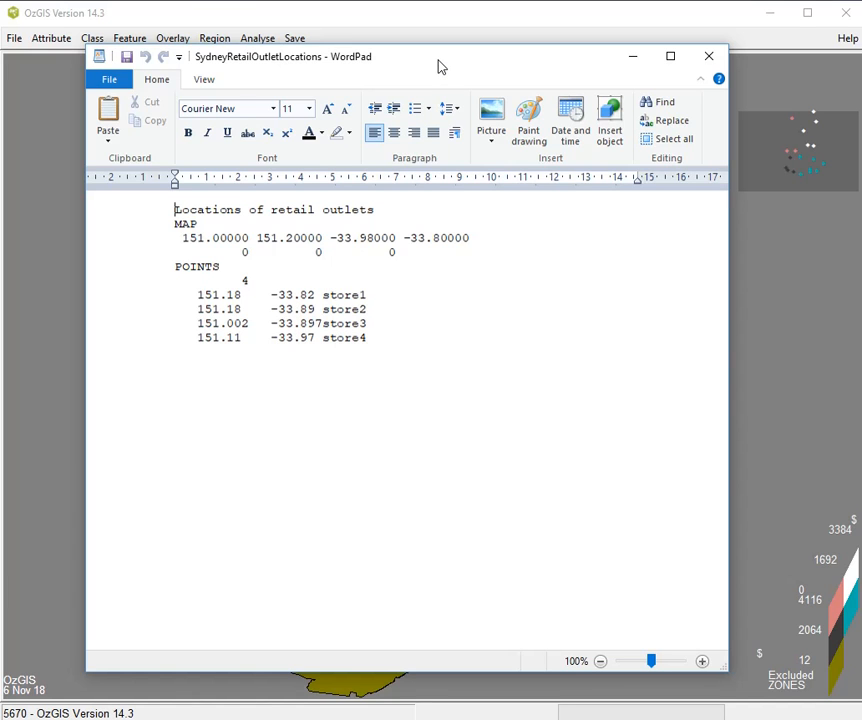
{"action": "left_click_drag", "start_coordinate": [437, 67], "coordinate": [861, 200]}
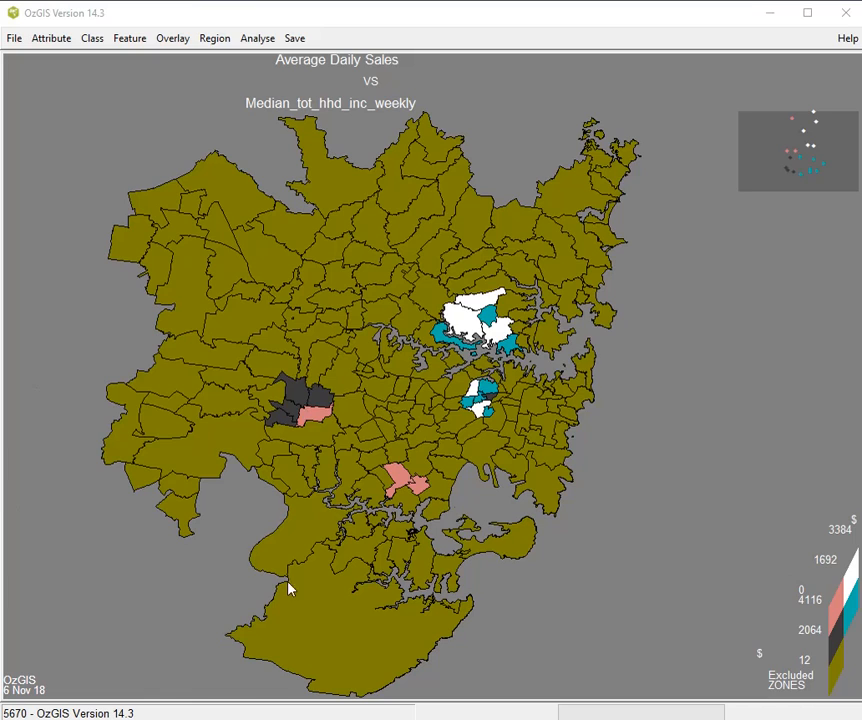
- Draw the region grids on the map and check them against the store coordinates in the SydneyRetailOutletLocations document
{"action": "left_click", "coordinate": [161, 38]}
{"action": "left_click", "coordinate": [123, 38]}
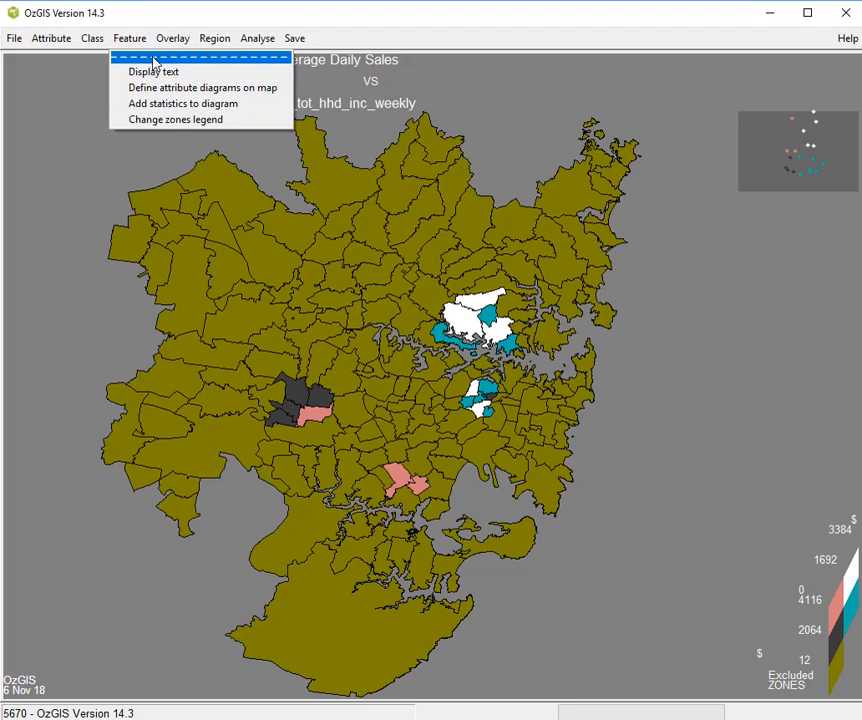
{"action": "left_click", "coordinate": [206, 44]}
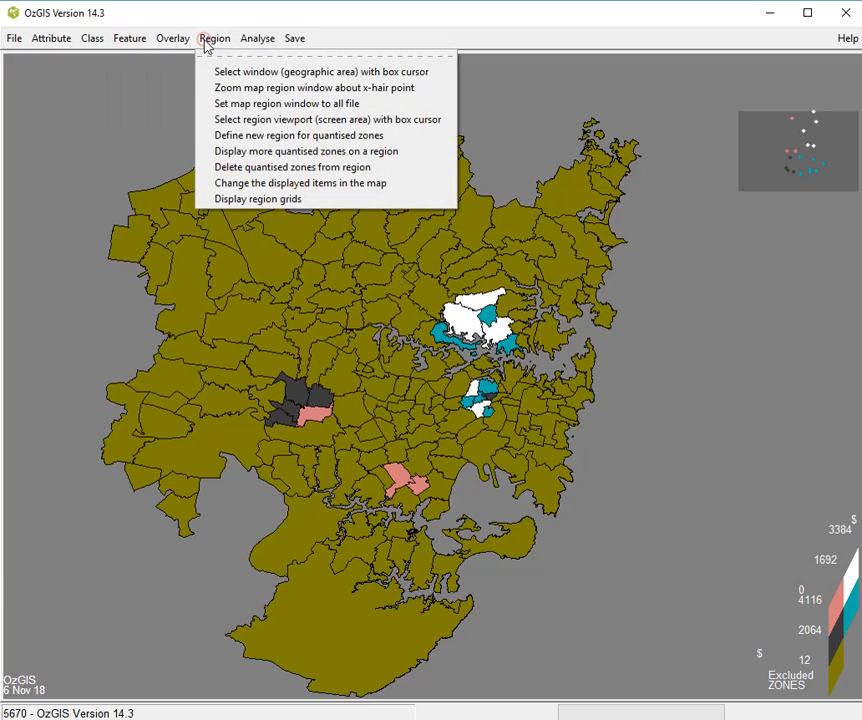
{"action": "left_click", "coordinate": [220, 198]}
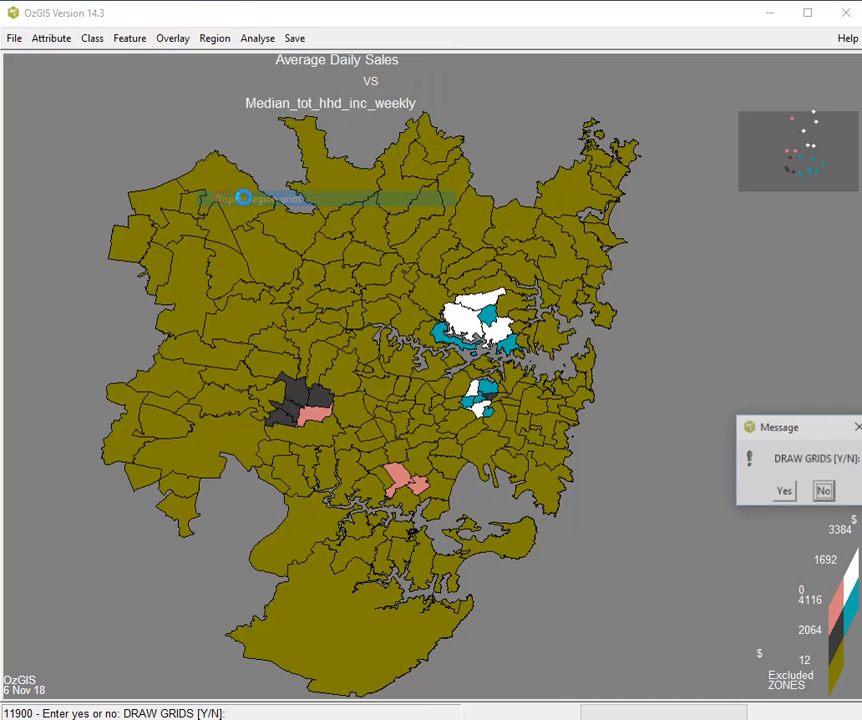
{"action": "left_click", "coordinate": [779, 492]}
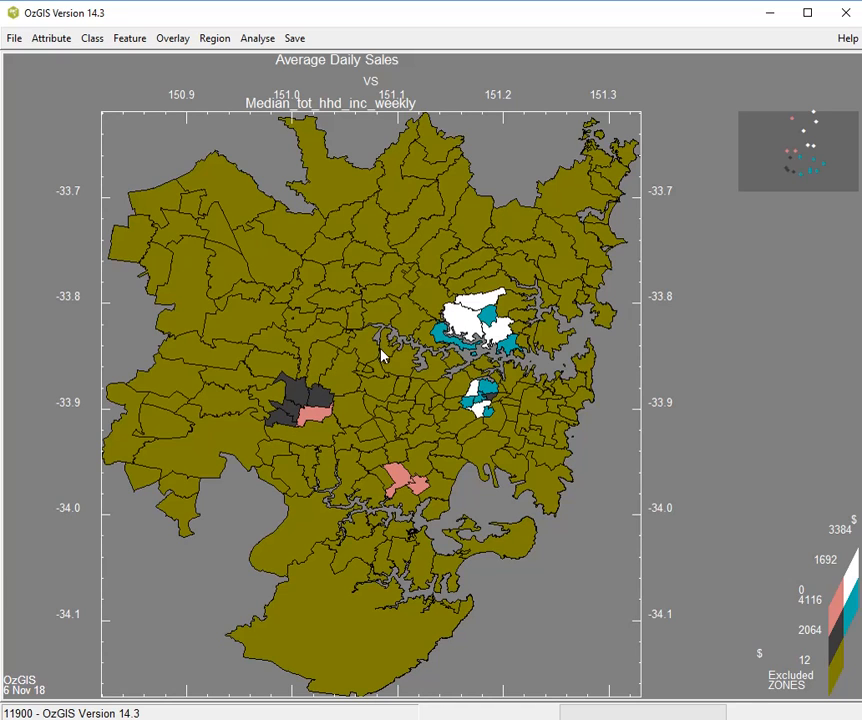
{"action": "left_click_drag", "start_coordinate": [861, 108], "coordinate": [590, 96]}
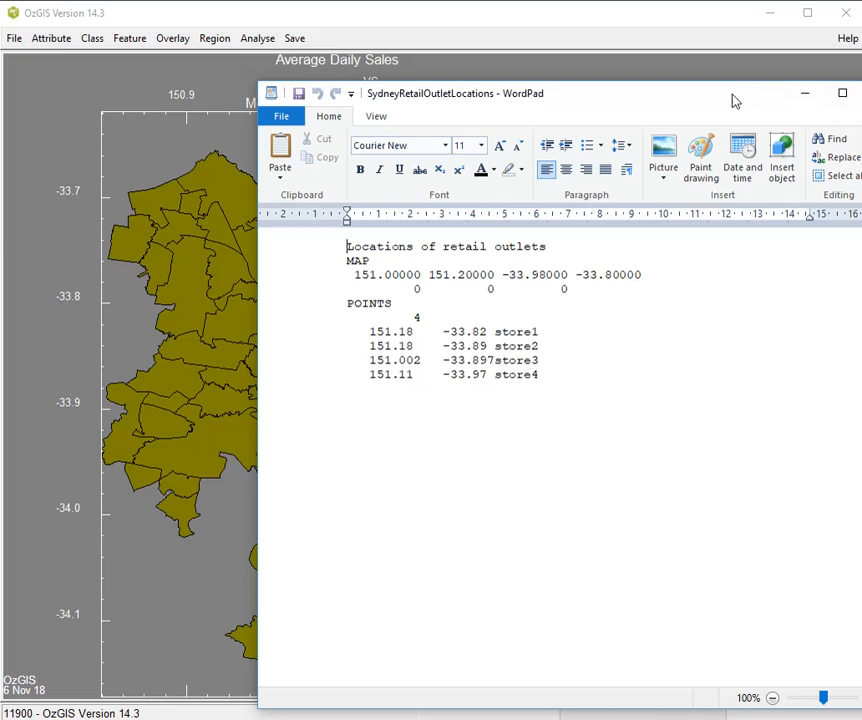
{"action": "left_click_drag", "start_coordinate": [731, 100], "coordinate": [861, 168]}
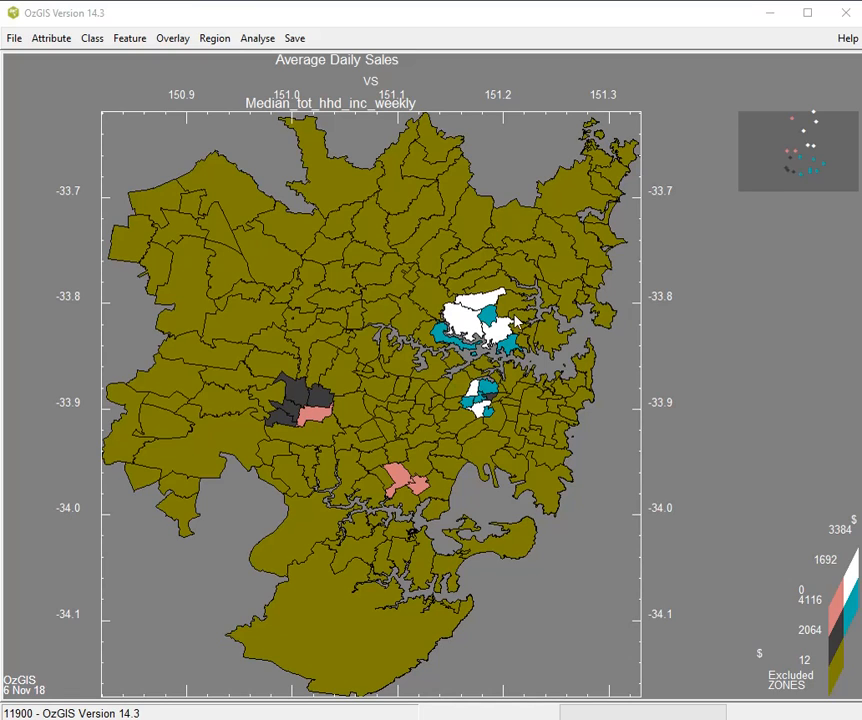
- Overlay site markers from SydneyRetailOutletLocations.geo using graphics marker number 1 and the legend text "stores"
{"action": "left_click", "coordinate": [164, 40]}
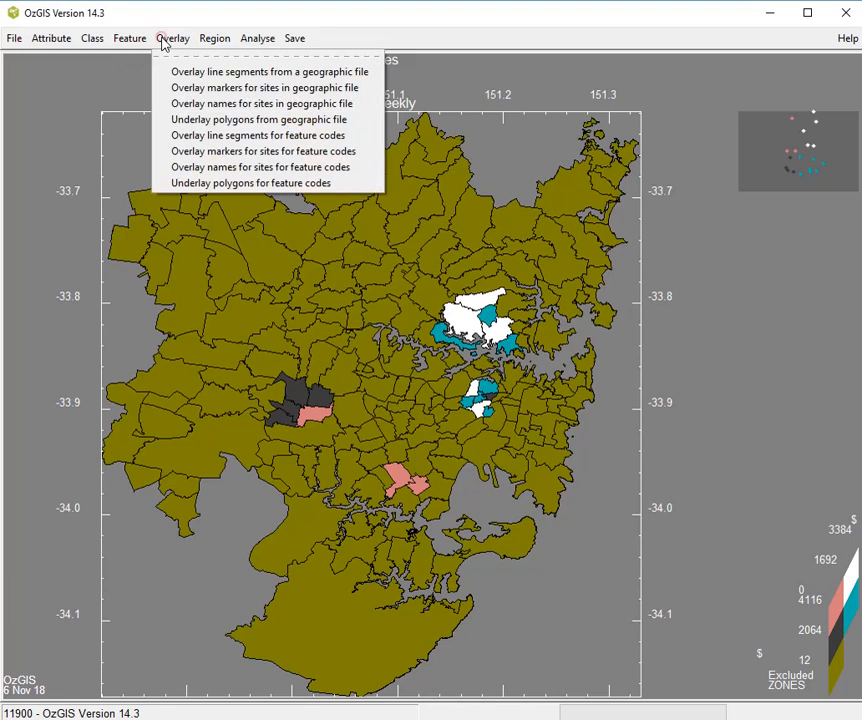
{"action": "left_click", "coordinate": [241, 90]}
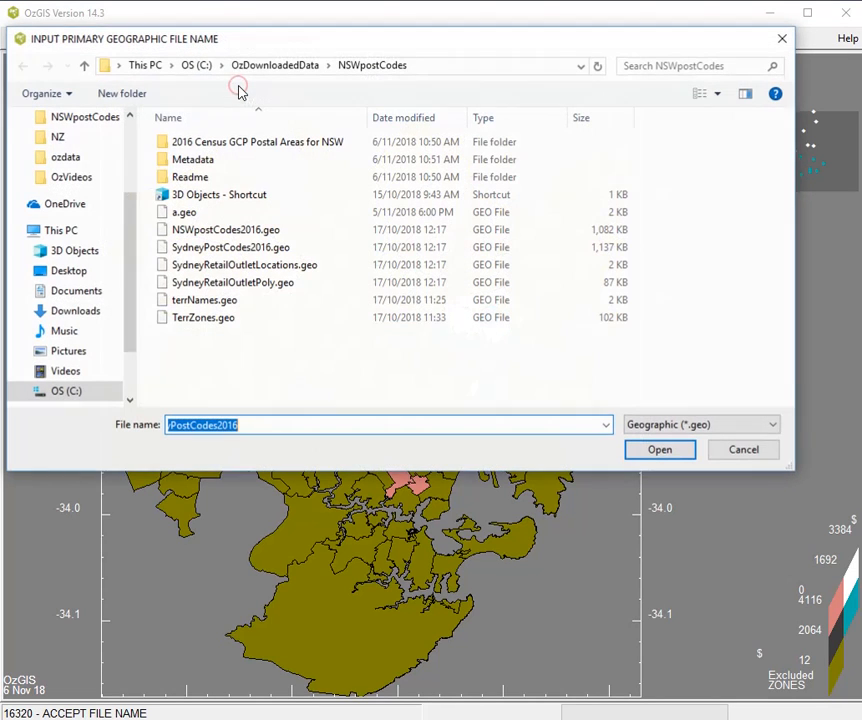
{"action": "double_click", "coordinate": [257, 265]}
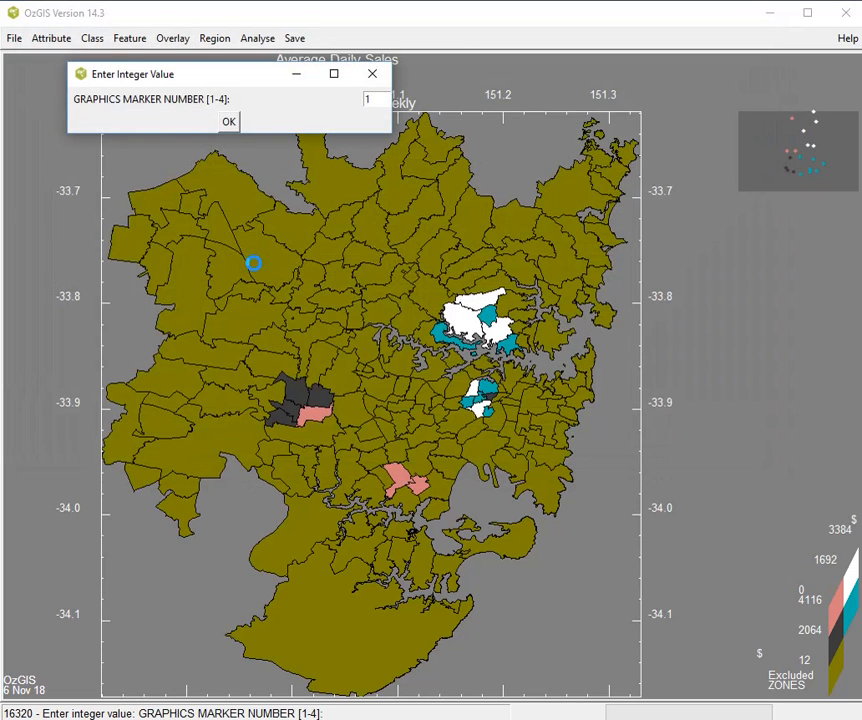
{"action": "left_click", "coordinate": [229, 121]}
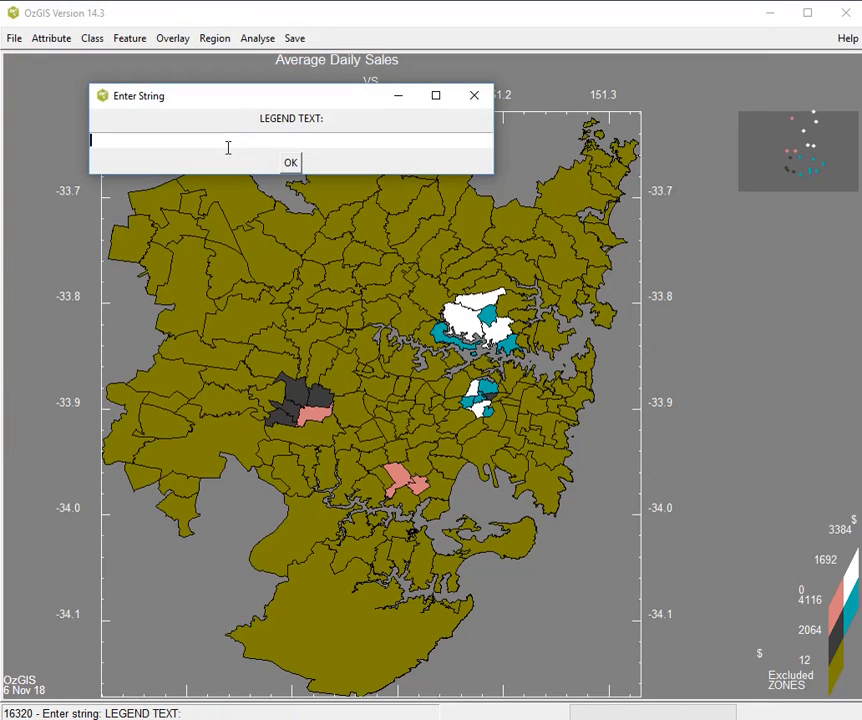
{"action": "type", "text": "stores"}
{"action": "key", "text": "Return"}
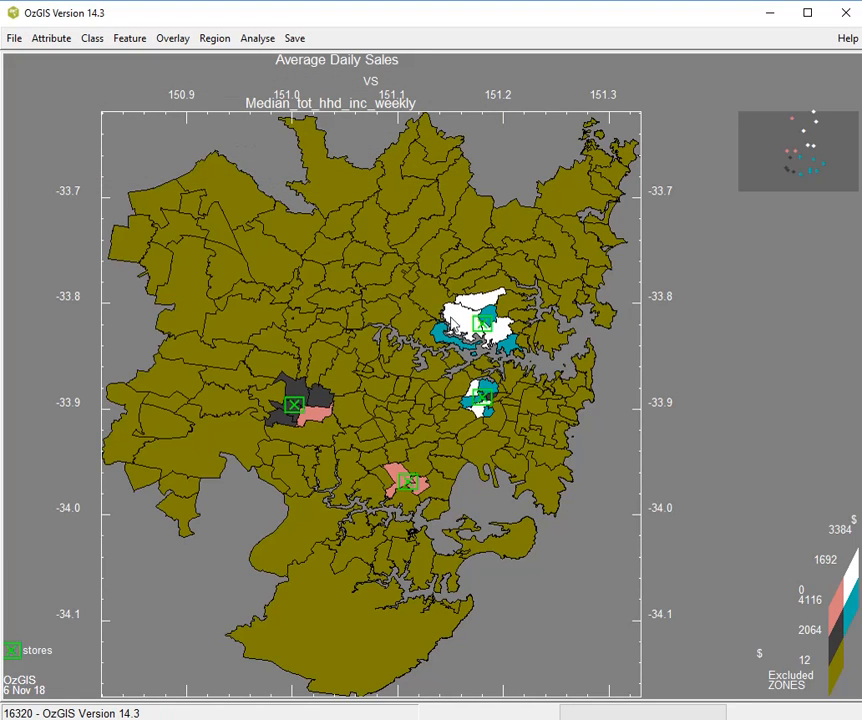